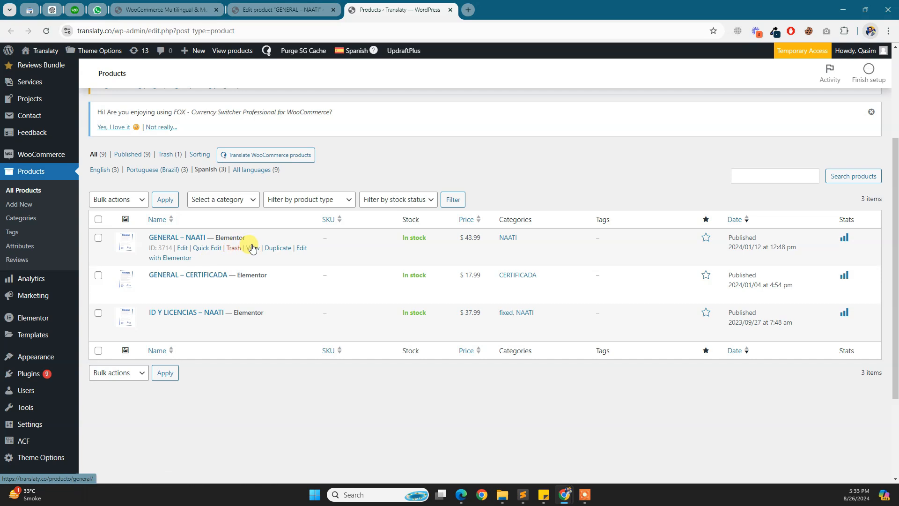
Open the live Spanish page of the GENERAL – NAATI product and its English version in separate tabs.
ctrl+click(252, 248)
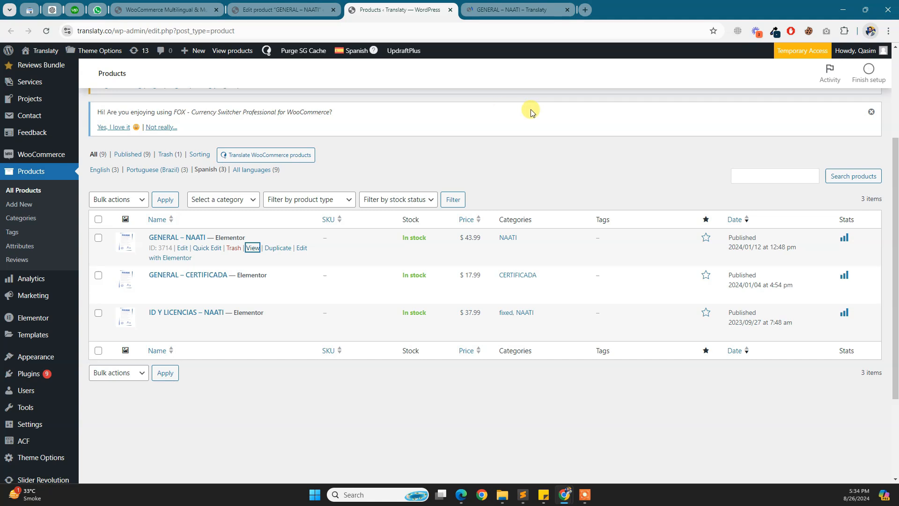
click(506, 6)
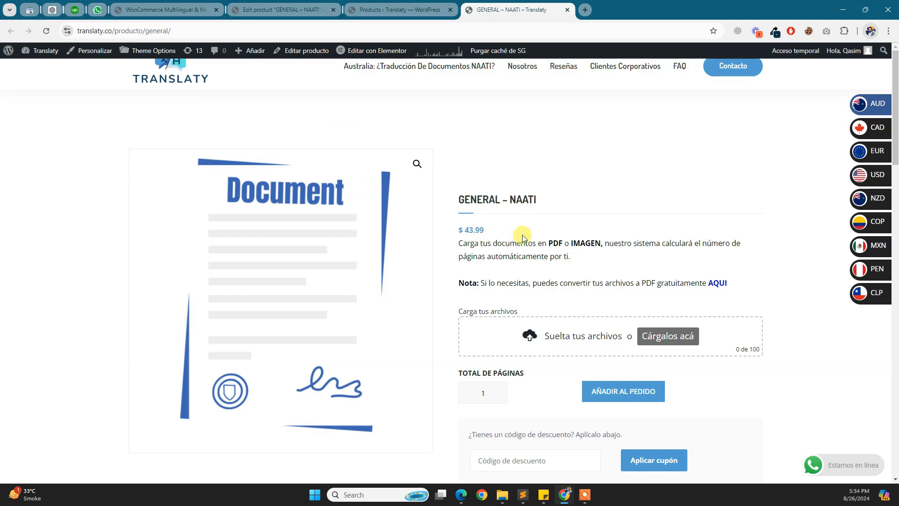
scroll(518, 233, down, 15)
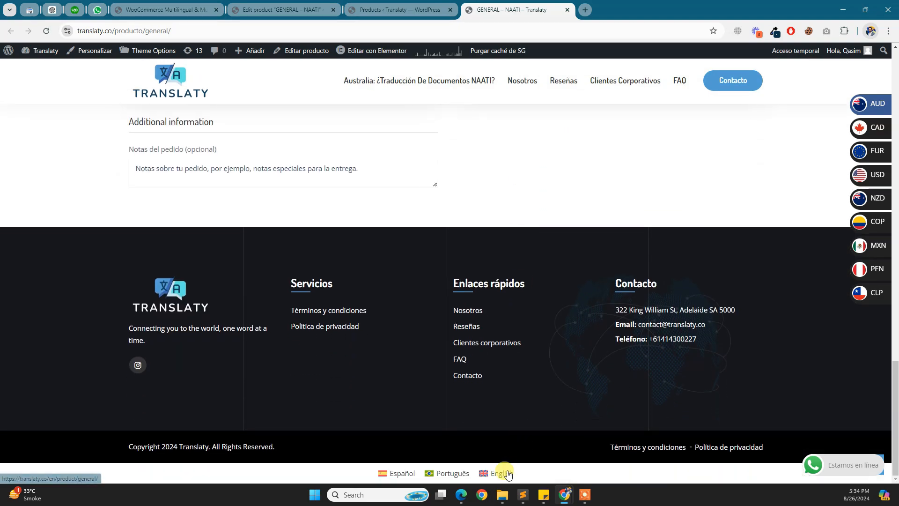
middle_click(509, 468)
scroll(551, 260, up, 10)
scroll(584, 260, up, 8)
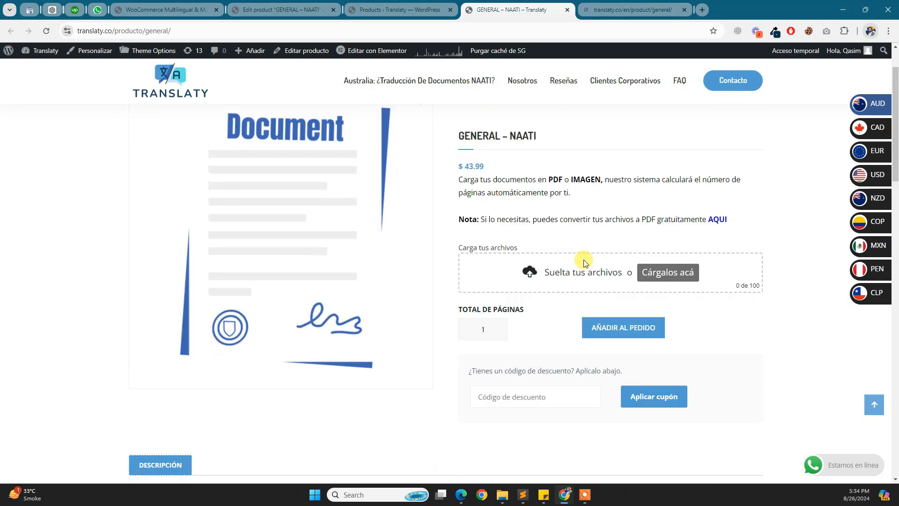
click(629, 4)
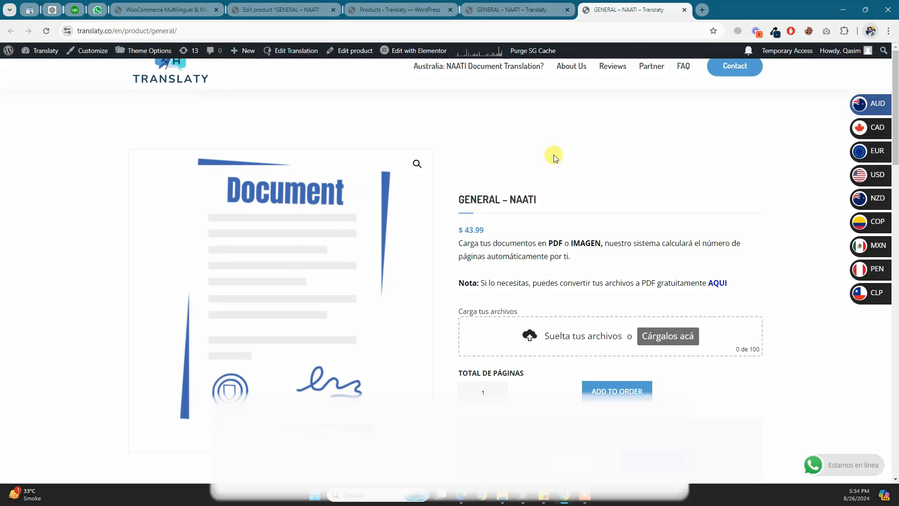
Compare the English and Spanish GENERAL – NAATI pages, from the description down to the checkout form.
scroll(553, 155, down, 10)
scroll(553, 154, down, 4)
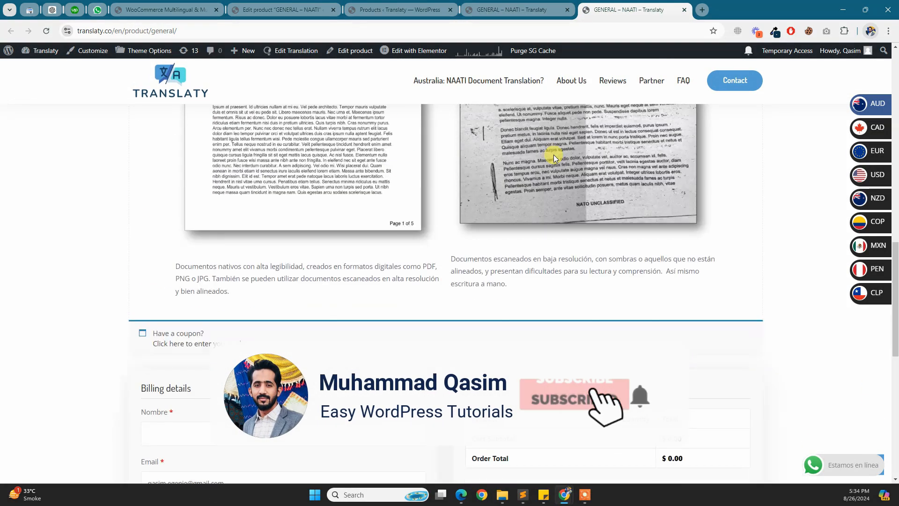
key(ctrl+shift+Tab)
scroll(524, 233, down, 12)
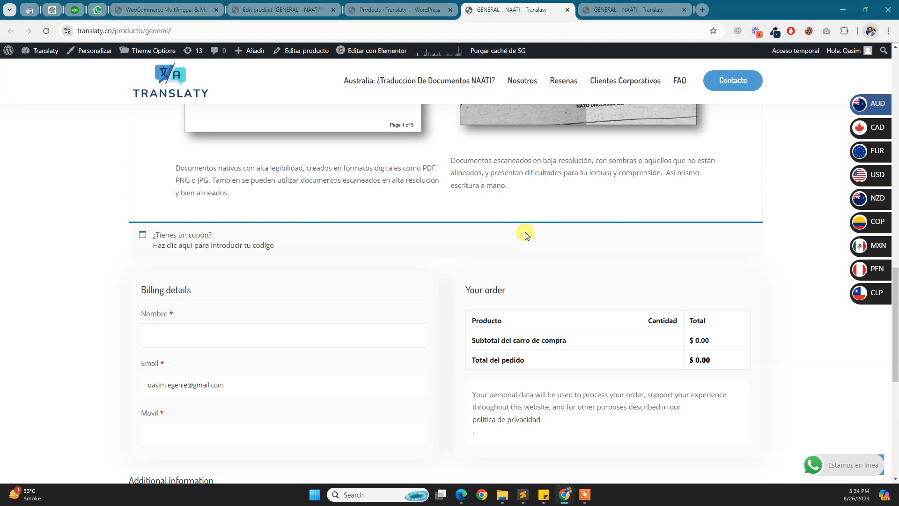
drag(270, 194, 153, 174)
click(638, 5)
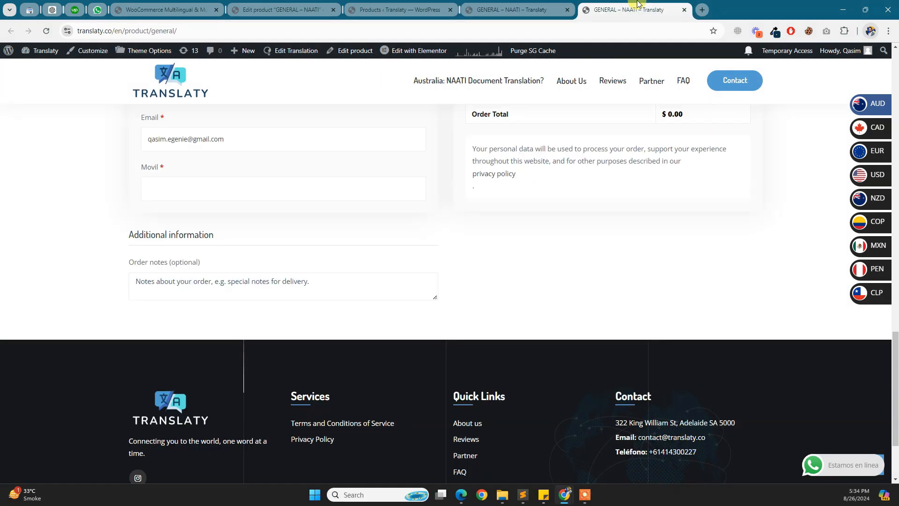
Close the English and Spanish live product pages and return to the WooCommerce product list.
key(ctrl+w)
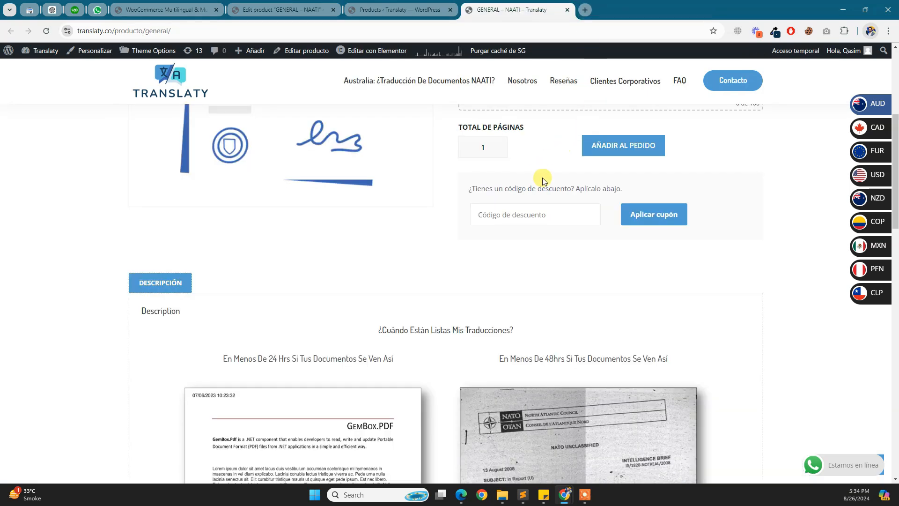
scroll(538, 173, up, 5)
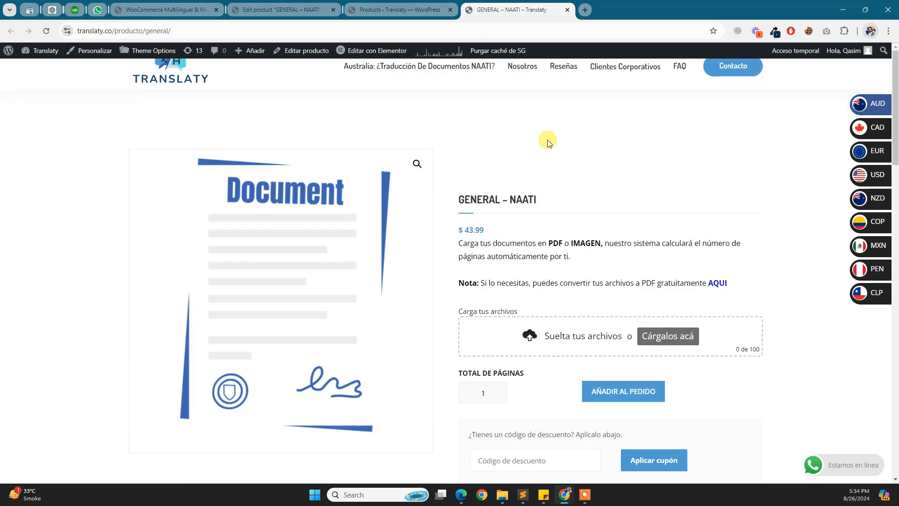
click(400, 9)
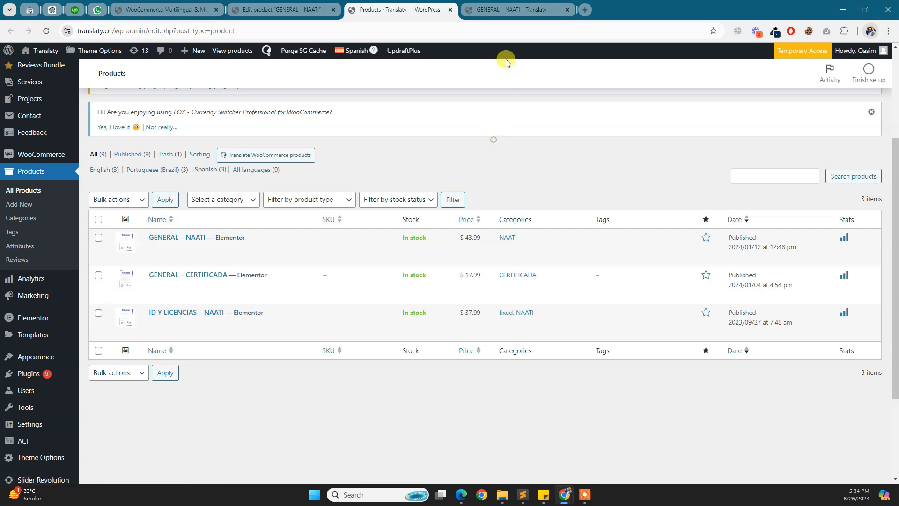
click(513, 4)
key(ctrl+w)
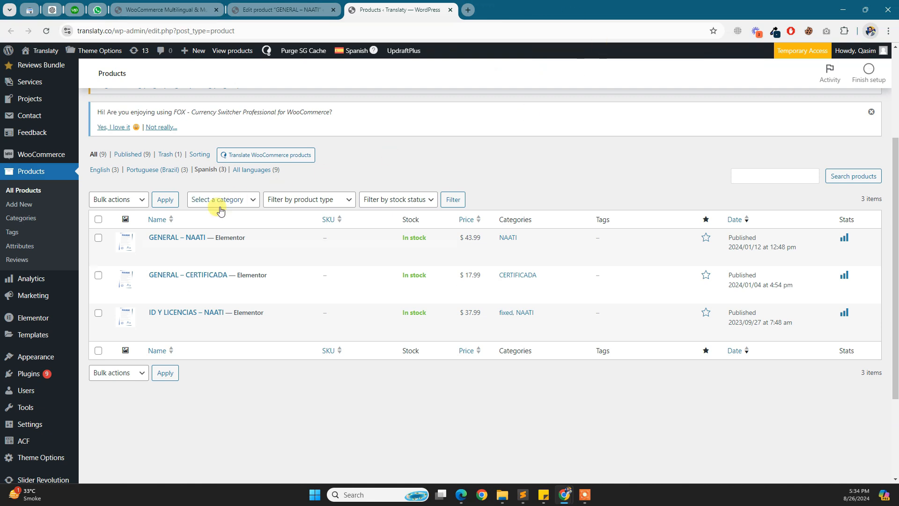
Open the GENERAL – NAATI product for editing in a new tab and review the Spanish product categories.
middle_click(157, 238)
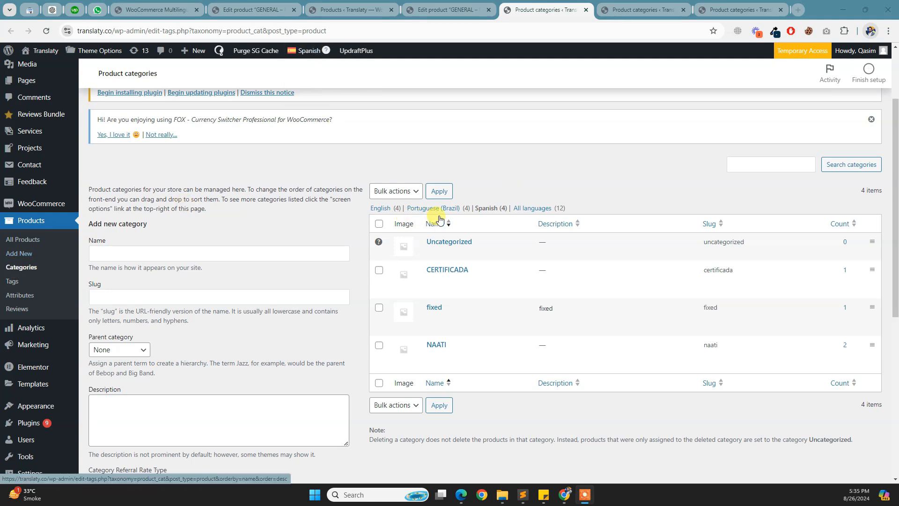
triple_click(367, 207)
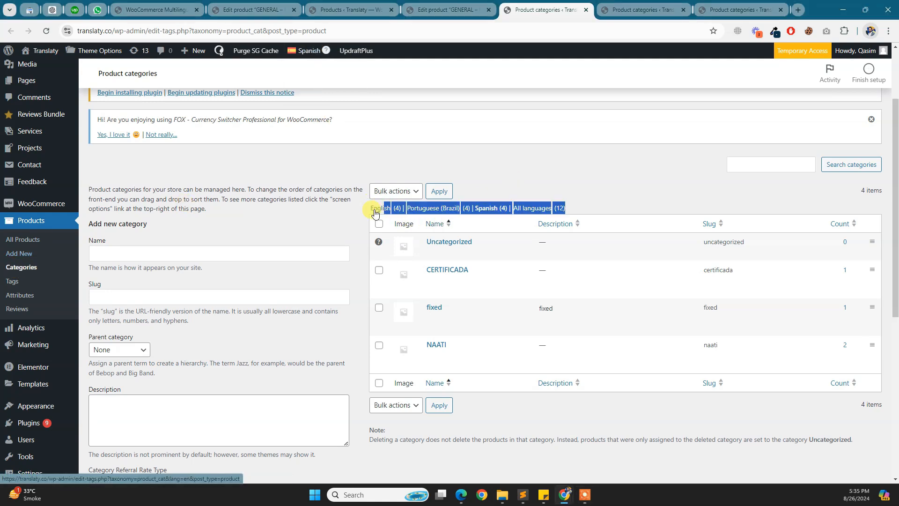
click(356, 212)
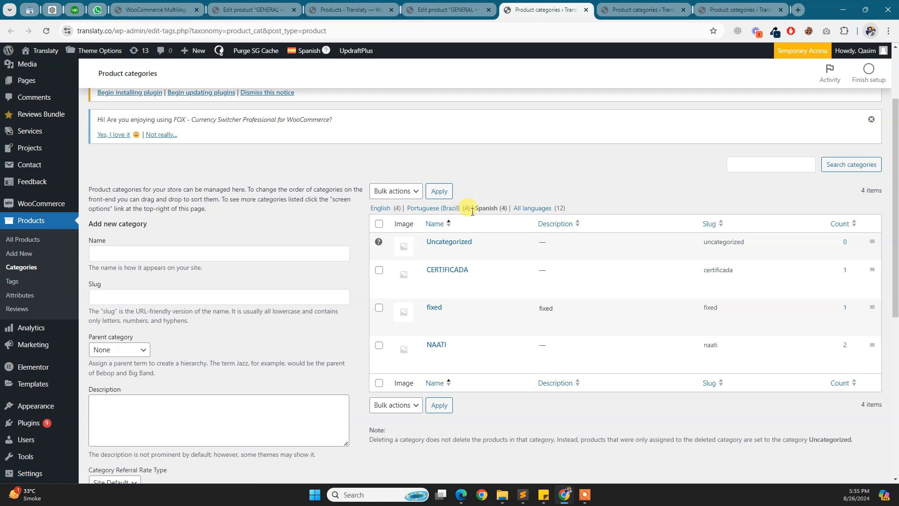
mouse_move(500, 271)
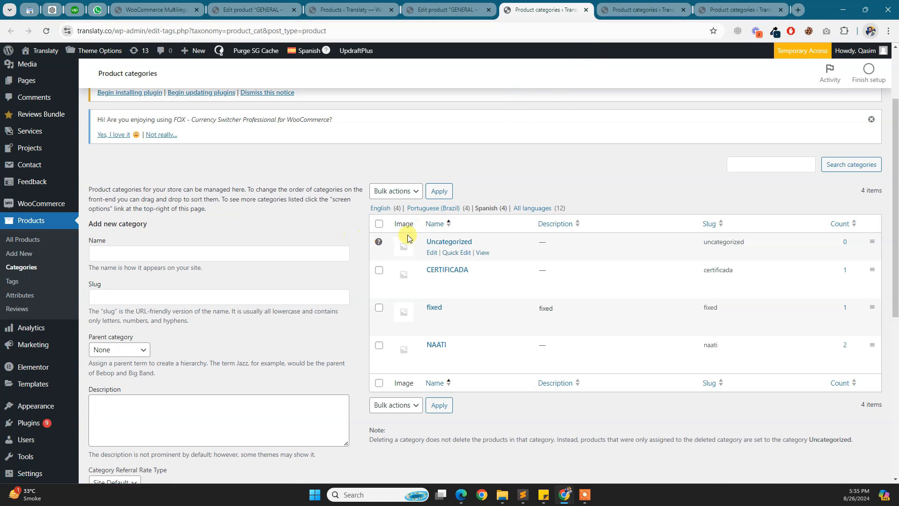
Review the English and Portuguese (Brazil) product category lists, including their names, slugs and product counts.
click(618, 7)
mouse_move(300, 55)
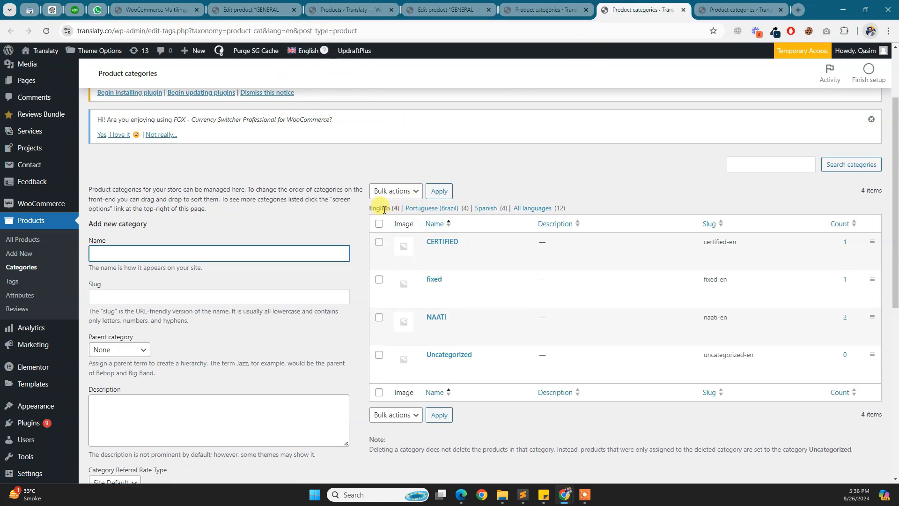
mouse_move(511, 263)
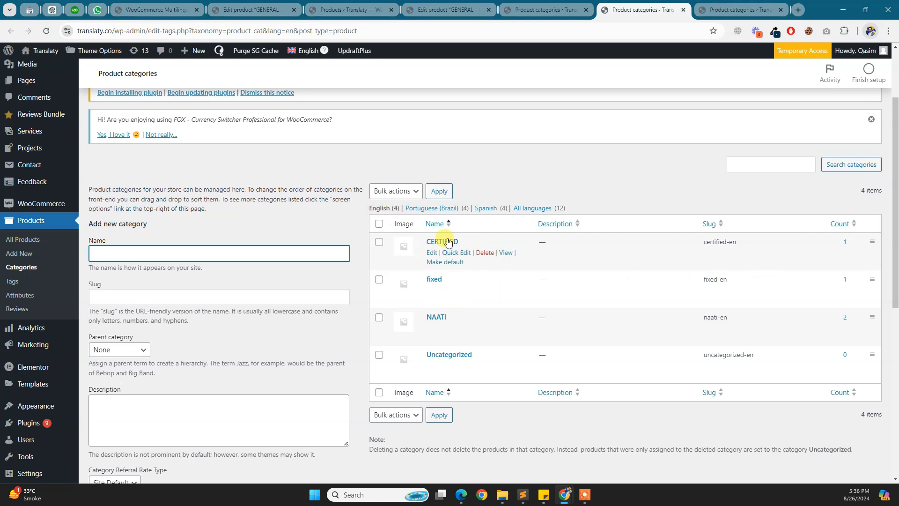
mouse_move(445, 363)
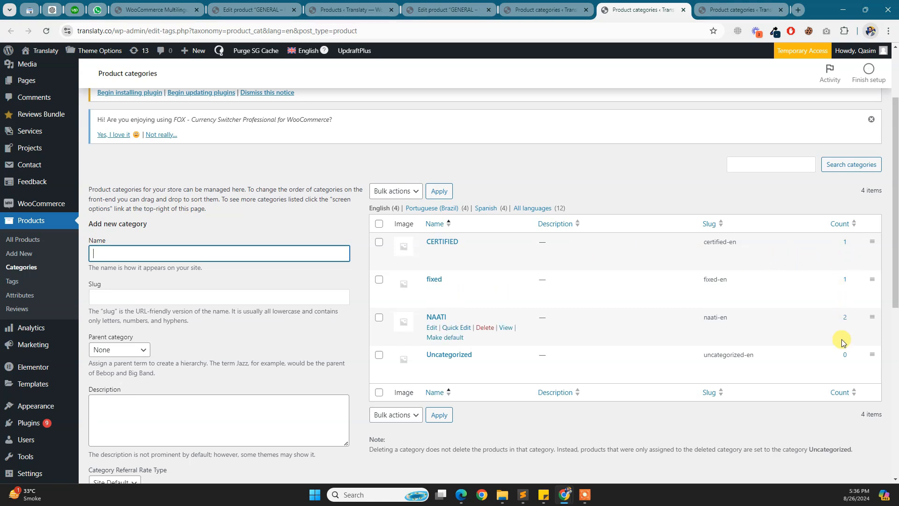
click(731, 10)
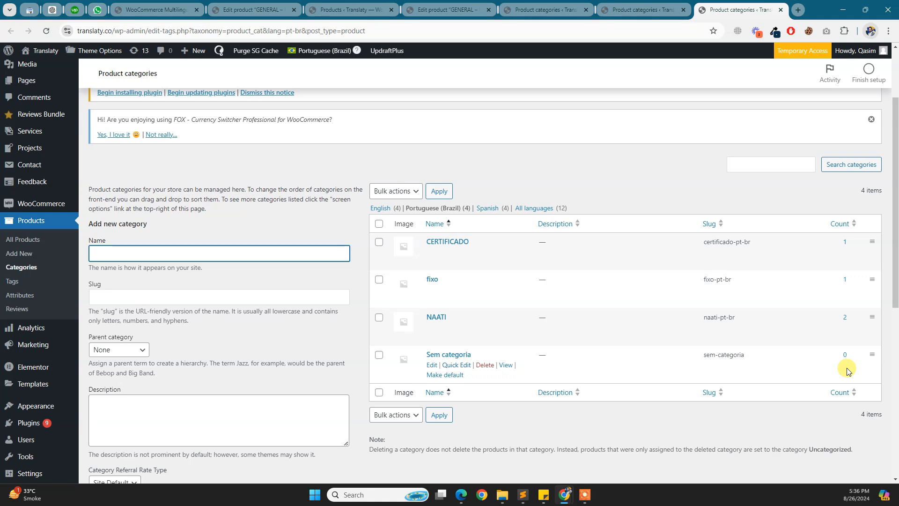
Close the product category pages and open the English translation of the GENERAL - NAATI product from its edit page.
middle_click(739, 2)
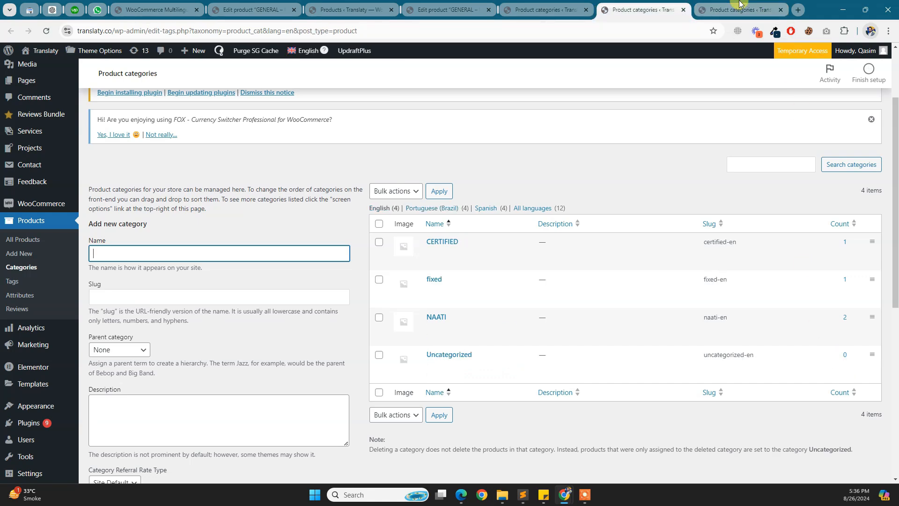
middle_click(738, 2)
middle_click(680, 2)
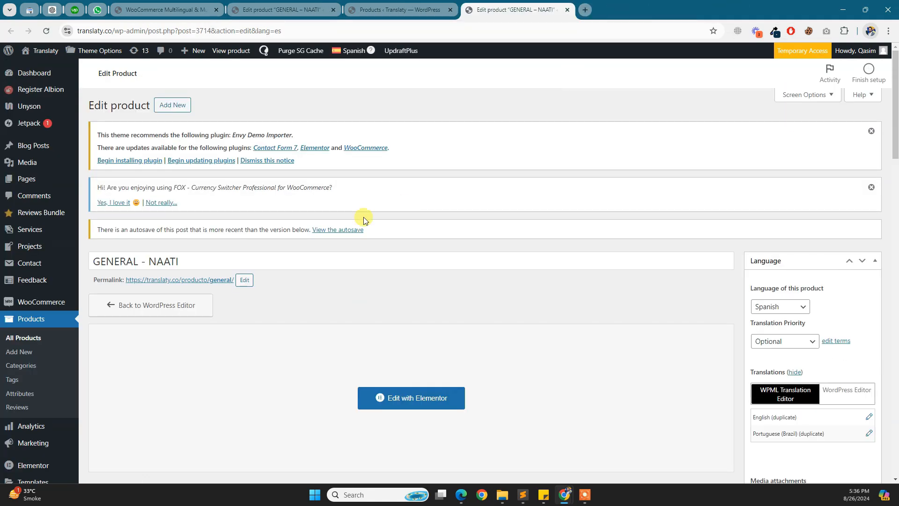
scroll(411, 172, down, 3)
scroll(412, 171, down, 9)
scroll(498, 212, up, 9)
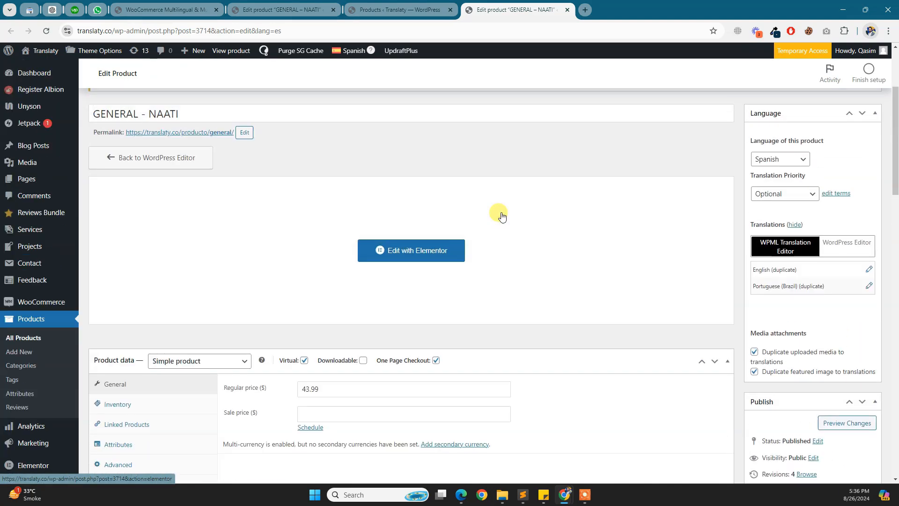
click(869, 269)
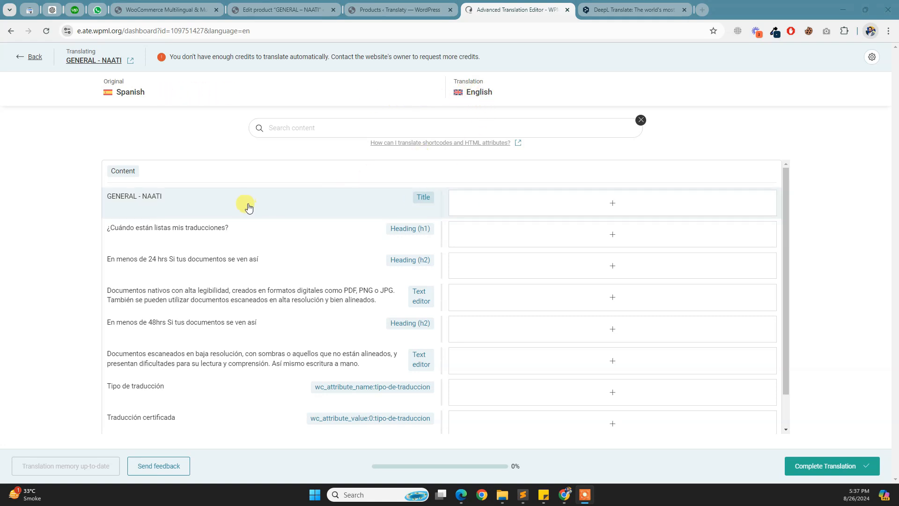
Copy the original title GENERAL - NAATI into its English translation field and put the same text into DeepL for translation.
click(606, 208)
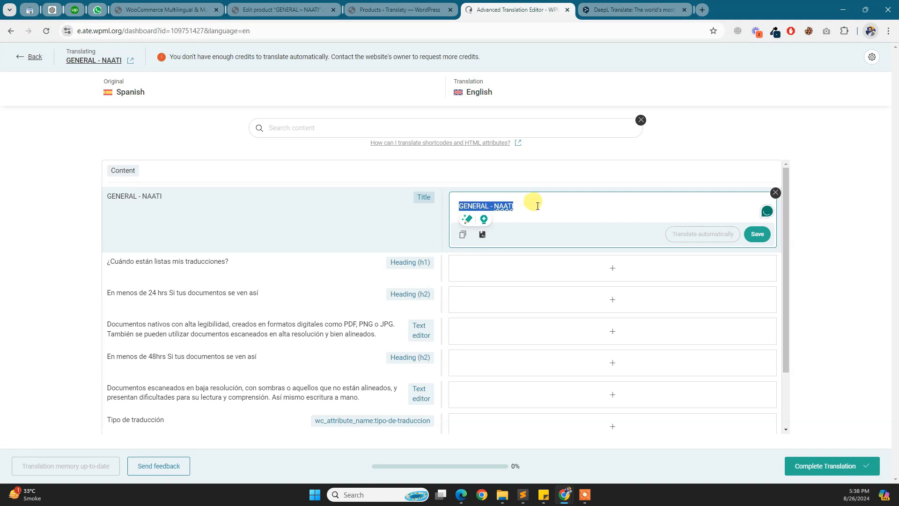
click(633, 6)
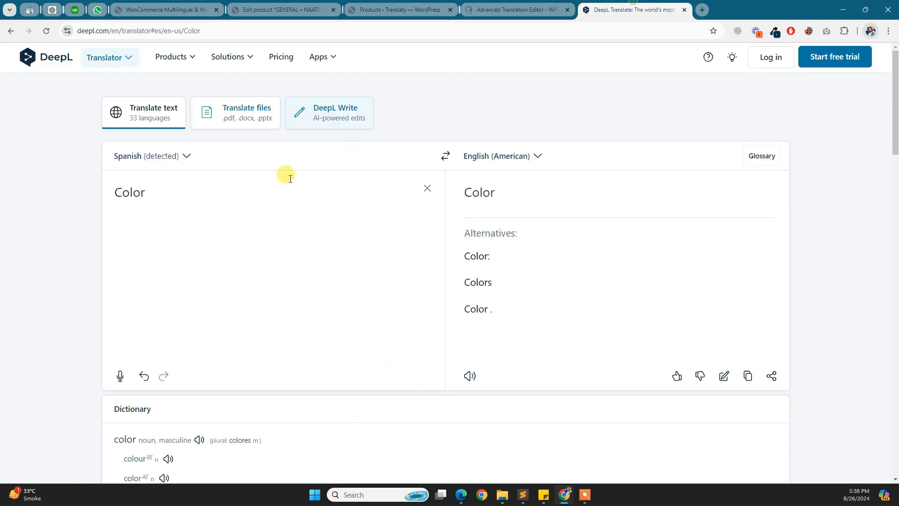
click(427, 189)
text(GENERAL - NAATI)
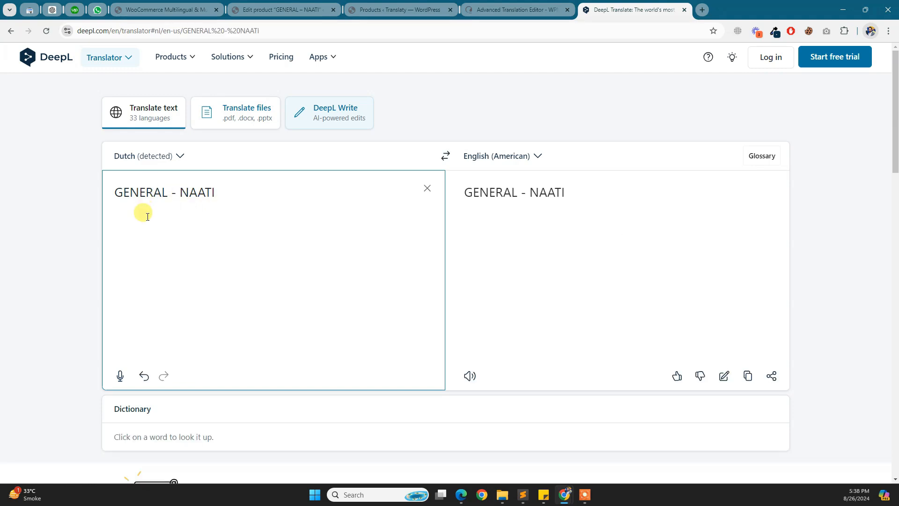
Set DeepL's target language to English (American) and save GENERAL - NAATI as the English title in the translation editor.
click(533, 157)
text(engl)
click(462, 212)
double_click(514, 192)
double_click(541, 195)
click(518, 10)
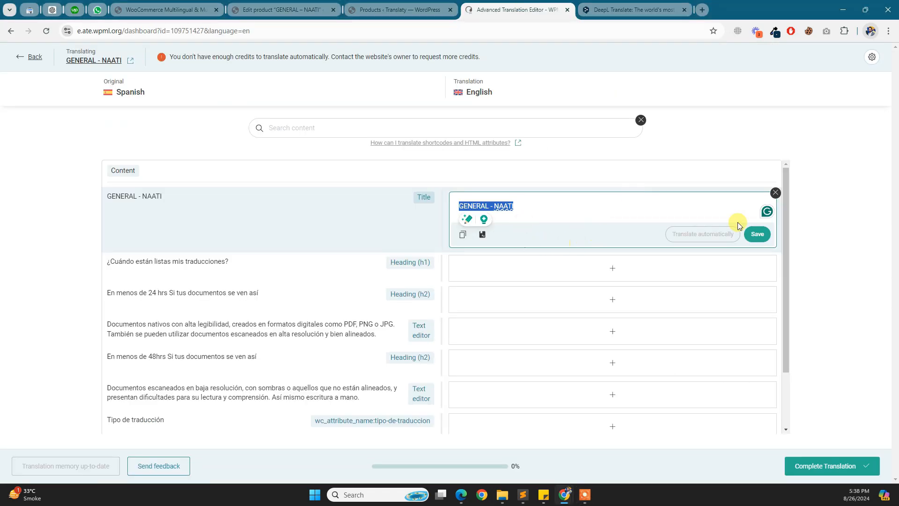
click(757, 234)
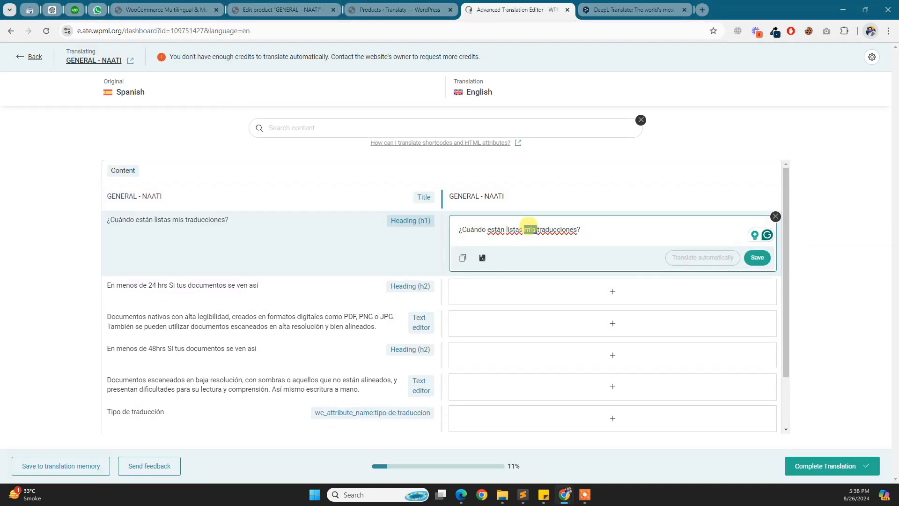
Translate the heading "¿Cuándo están listas mis traducciones?" into English with DeepL and copy the result.
key(ctrl+a)
key(ctrl+c)
click(634, 10)
click(229, 204)
key(ctrl+a)
key(ctrl+v)
click(748, 376)
Enter "When will my translations be ready?" as the h1 heading's English translation and save it.
click(545, 255)
key(ctrl+a)
key(ctrl+c)
click(518, 10)
key(ctrl+v)
click(757, 255)
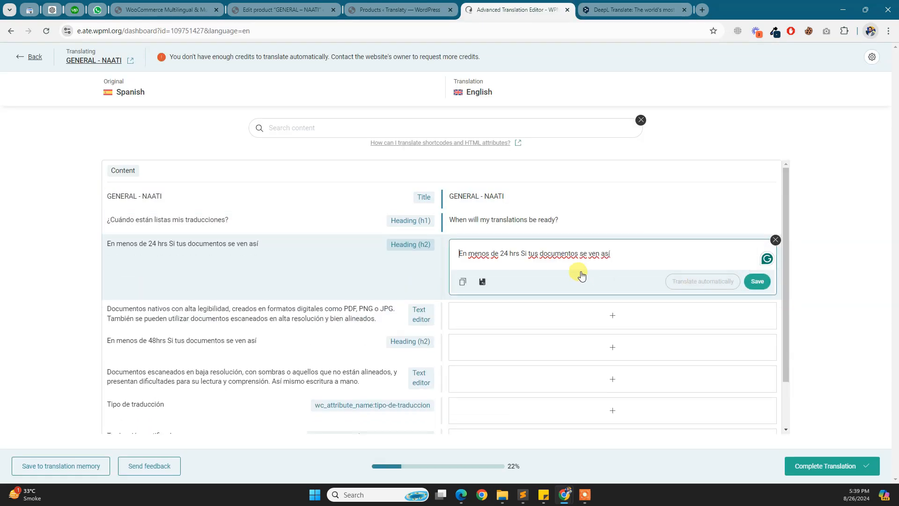
Translate the heading "En menos de 24 hrs Si tus documentos se ven así" into English with DeepL and copy the result.
key(ctrl+a)
key(ctrl+c)
click(634, 10)
click(228, 205)
key(ctrl+a)
key(ctrl+v)
click(747, 376)
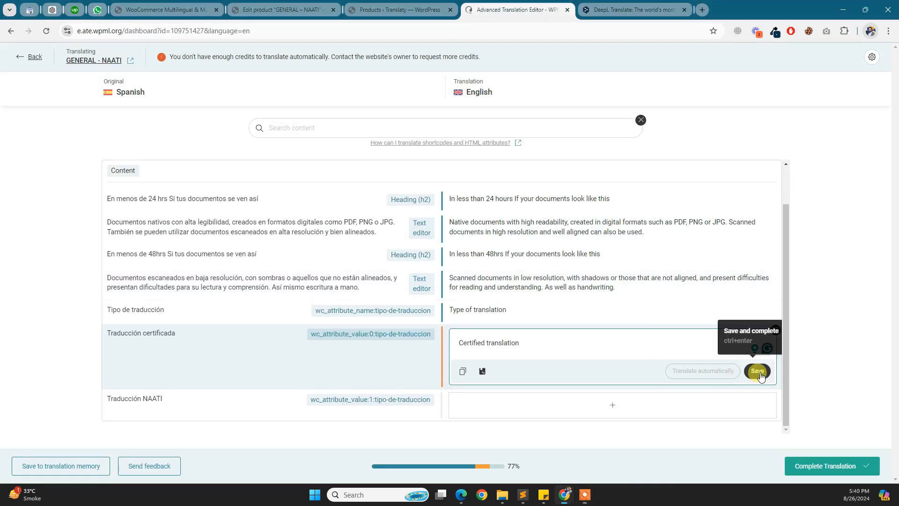
Save "Certified translation" for Traducción certificada, and translate Traducción NAATI into English with DeepL, copying the result.
click(758, 373)
key(ctrl+a)
key(ctrl+c)
click(597, 8)
click(290, 220)
key(ctrl+a)
key(ctrl+v)
click(748, 376)
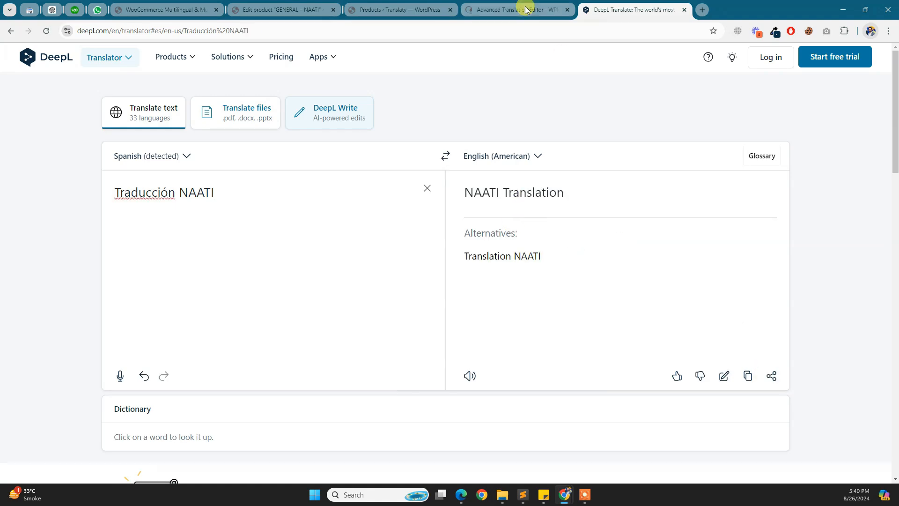
Enter "NAATI Translation" as the English translation of the attribute value Traducción NAATI and save it.
click(529, 18)
key(ctrl+v)
click(756, 371)
Check all the English translation entries and complete the product's translation.
scroll(497, 290, up, 1)
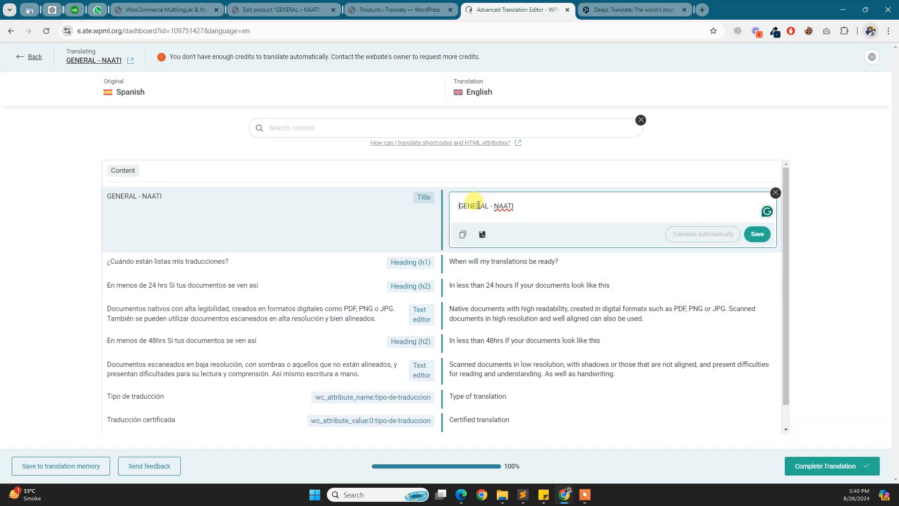
scroll(554, 306, down, 1)
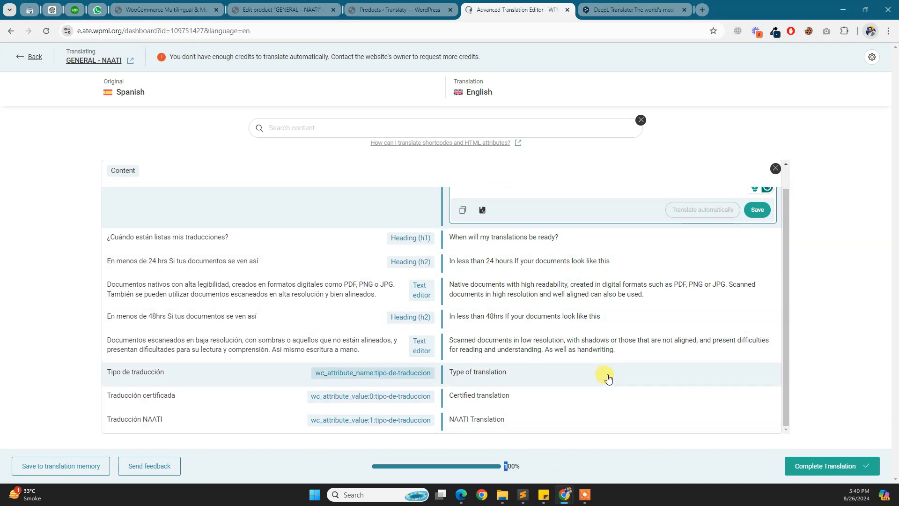
click(828, 465)
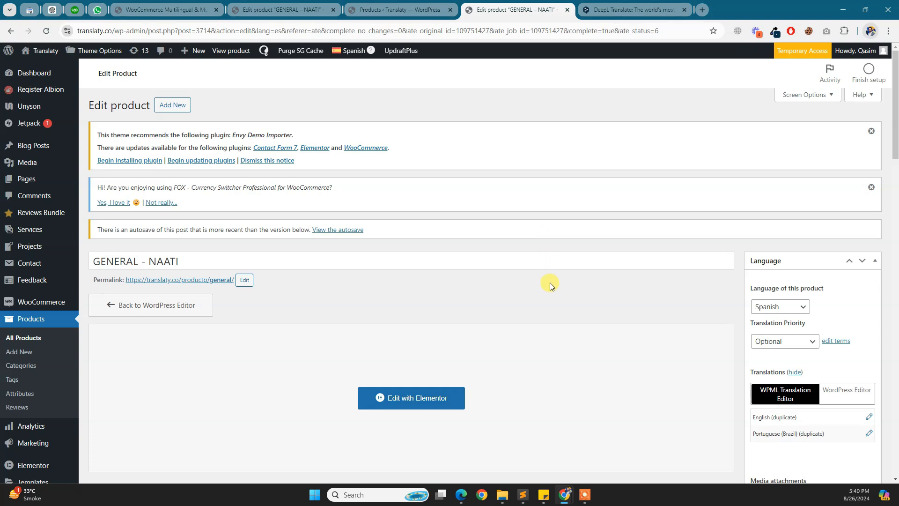
Open the product's Portuguese (Brazil) translation and fill the title entry with the source text GENERAL - NAATI for translating.
scroll(592, 265, down, 3)
click(869, 286)
scroll(522, 270, up, 3)
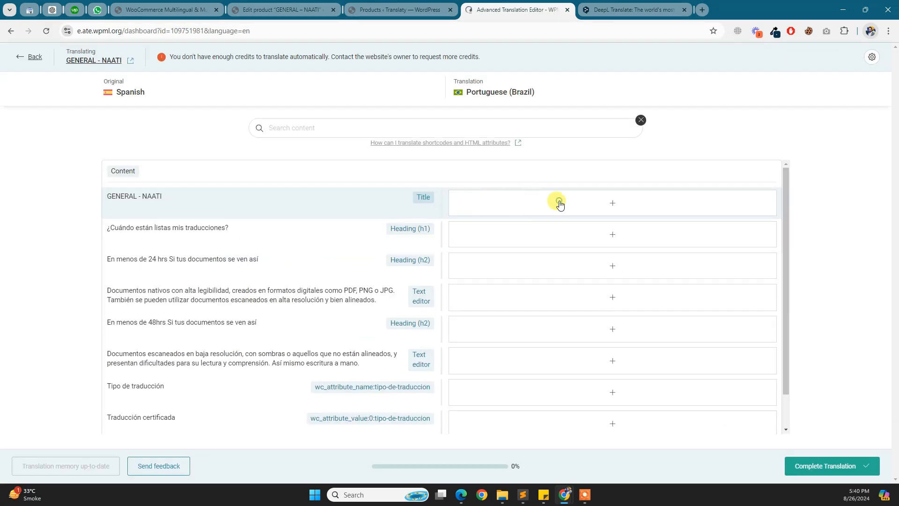
click(579, 204)
triple_click(546, 204)
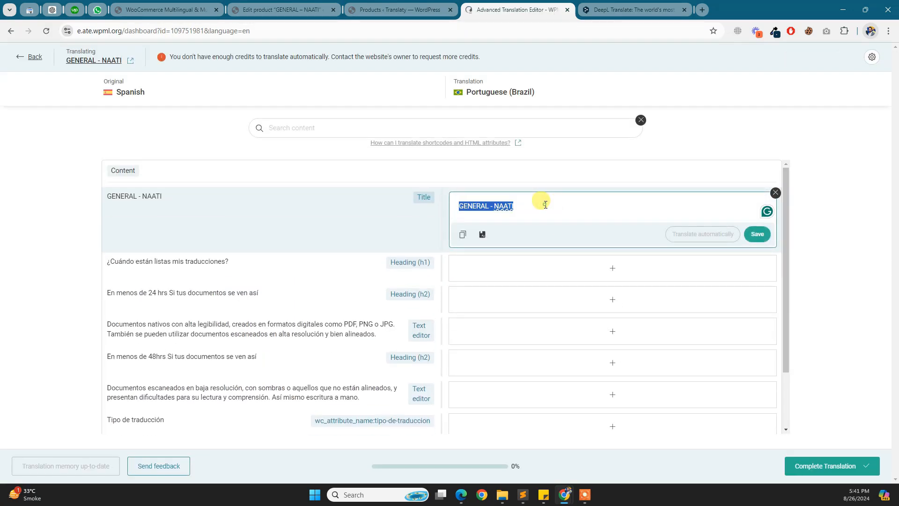
Translate the title GENERAL - NAATI into Brazilian Portuguese with DeepL and copy the result.
click(627, 9)
click(499, 158)
text(port)
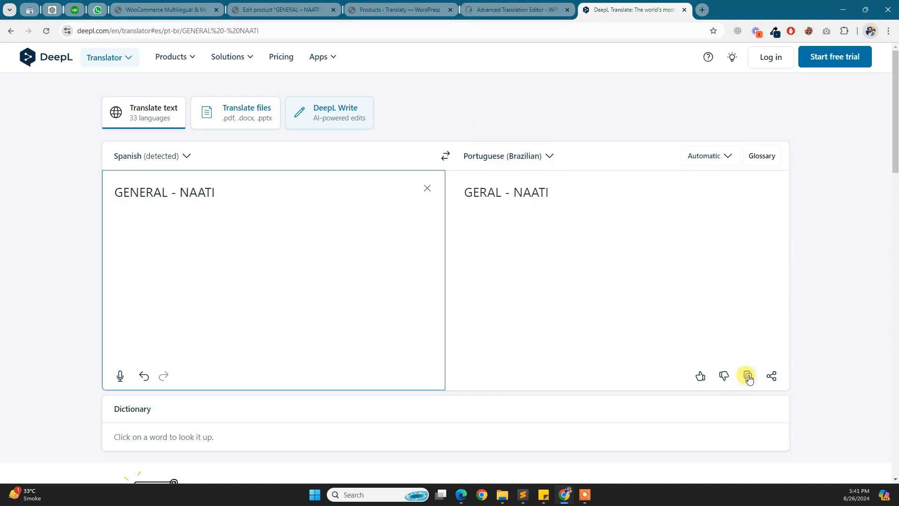
click(748, 376)
Save "GERAL - NAATI" as the Portuguese title and complete the product's Portuguese (Brazil) translation.
click(540, 5)
key(ctrl+v)
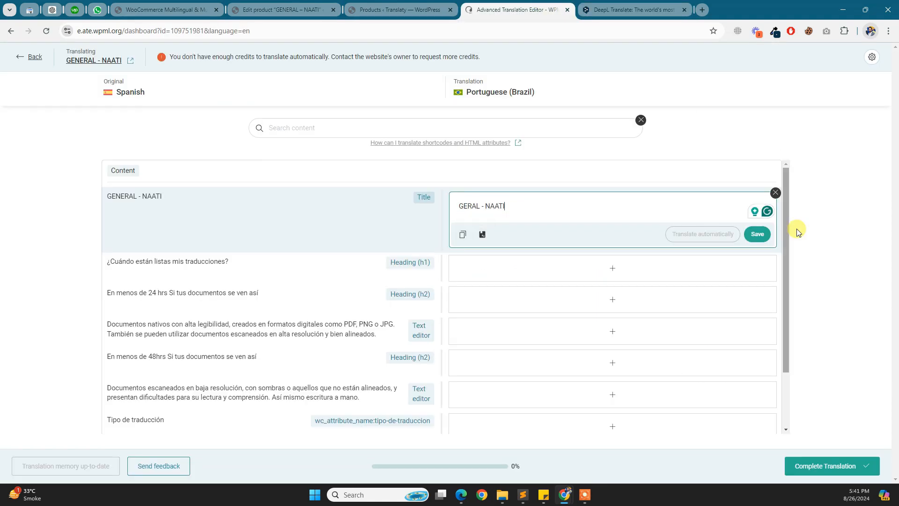
click(756, 233)
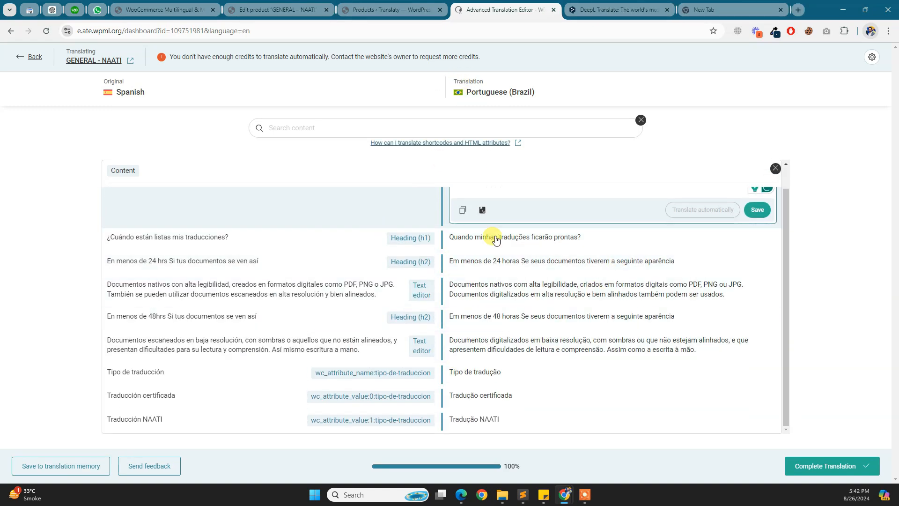
click(827, 469)
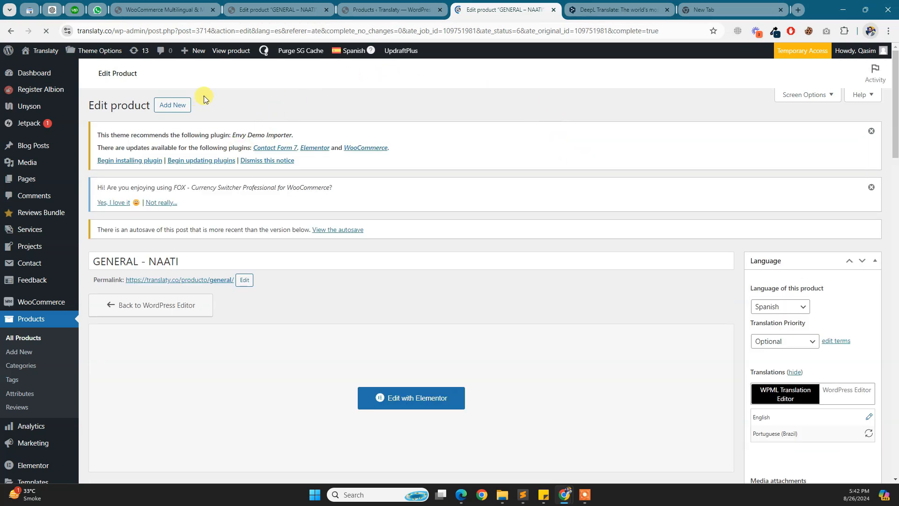
View the product on the live site and open its English version in a new tab.
click(231, 51)
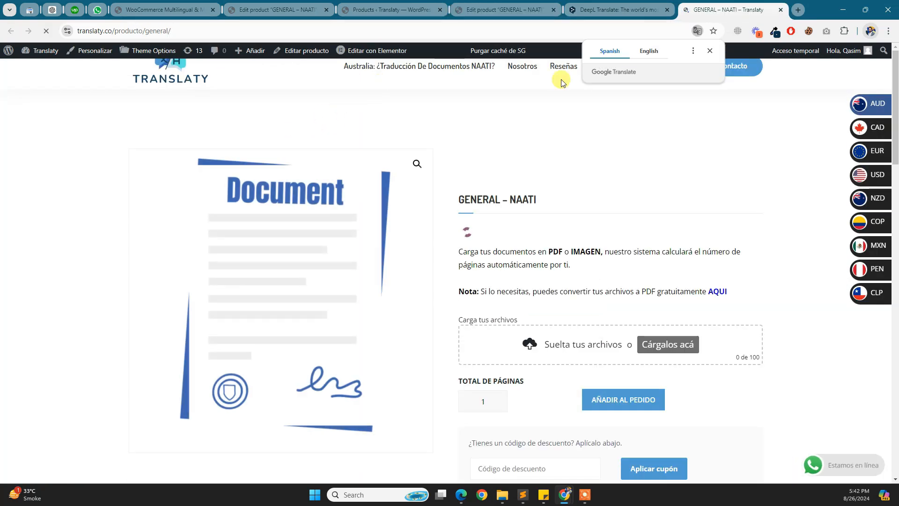
click(708, 51)
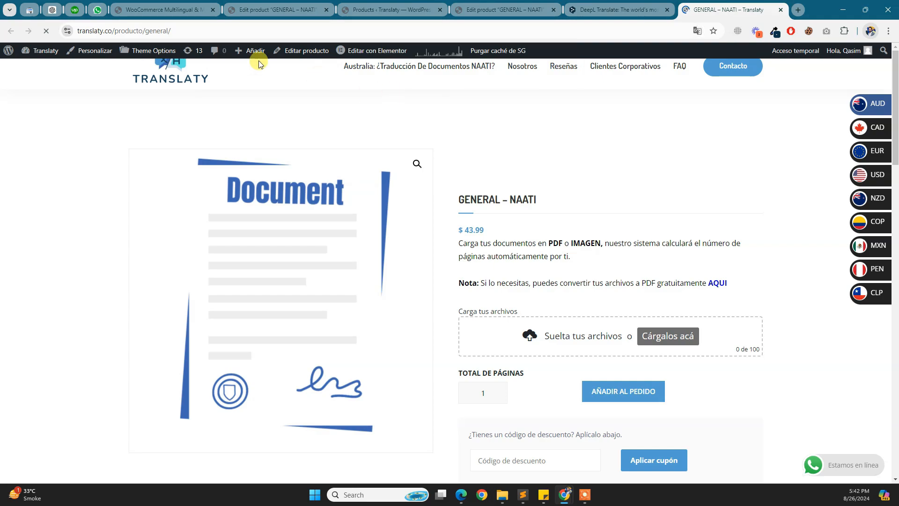
scroll(520, 238, down, 20)
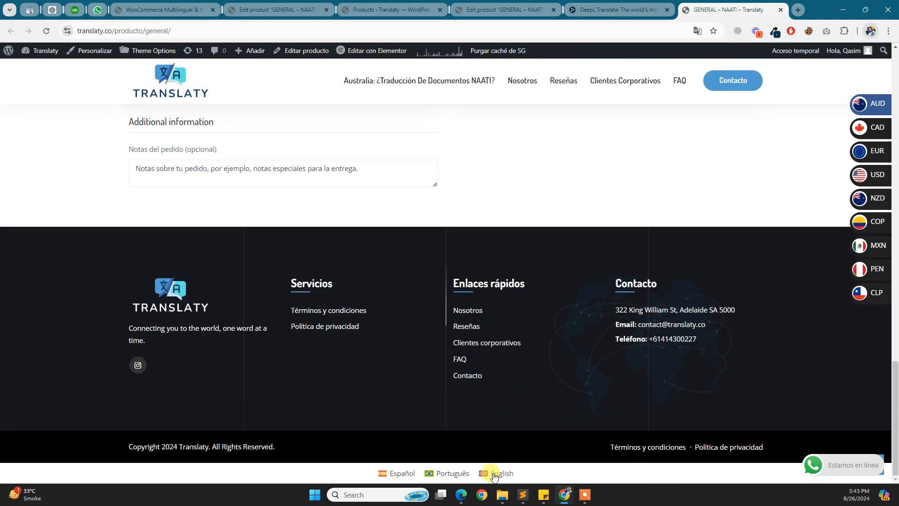
middle_click(491, 473)
scroll(645, 237, up, 15)
scroll(644, 237, up, 10)
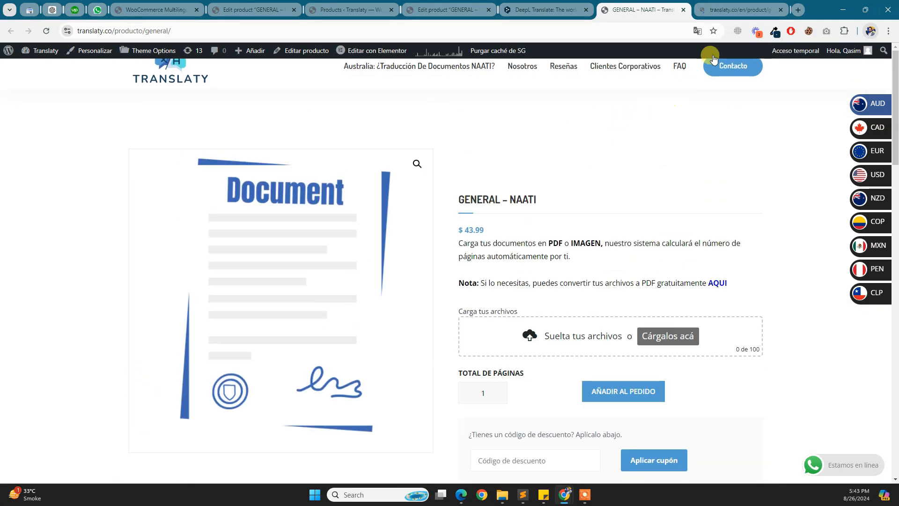
click(734, 6)
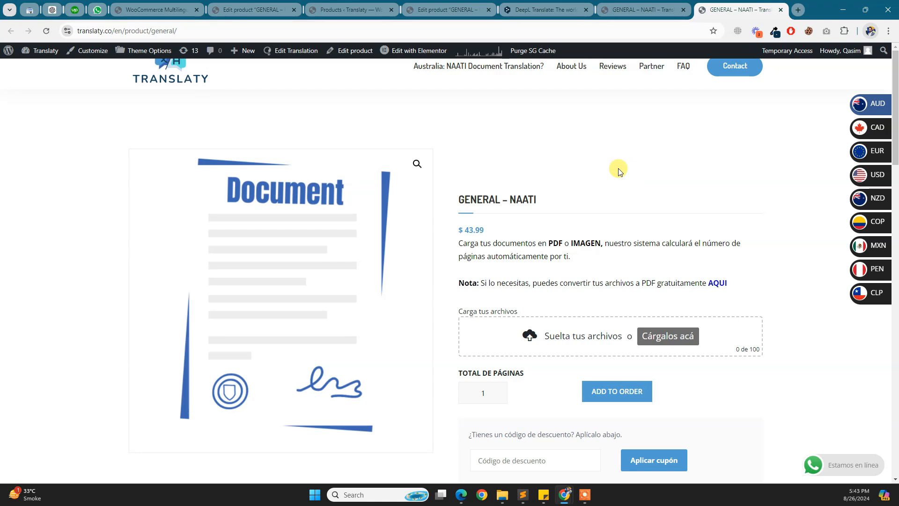
Check the language of the short description, file upload, page total and discount code texts on the English product page.
scroll(618, 172, down, 1)
drag(470, 194, 630, 234)
scroll(520, 194, down, 2)
drag(454, 158, 579, 166)
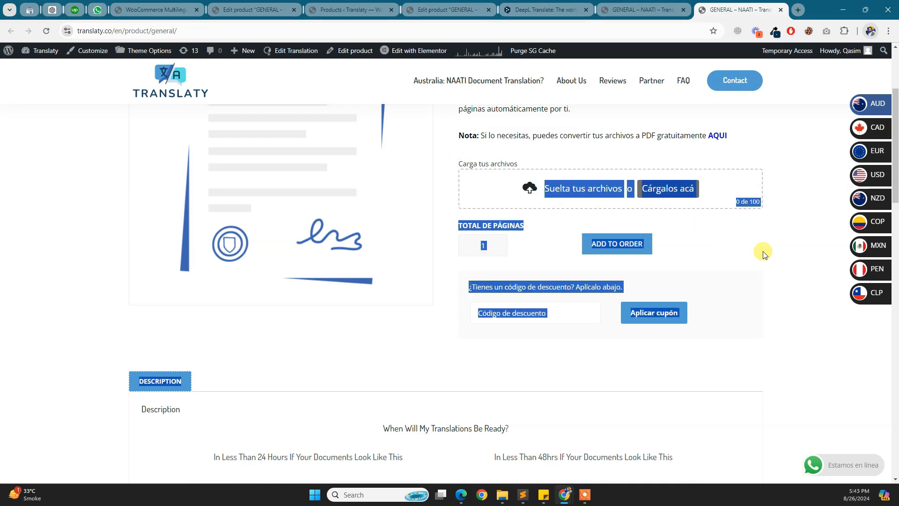
click(791, 249)
drag(540, 225, 467, 225)
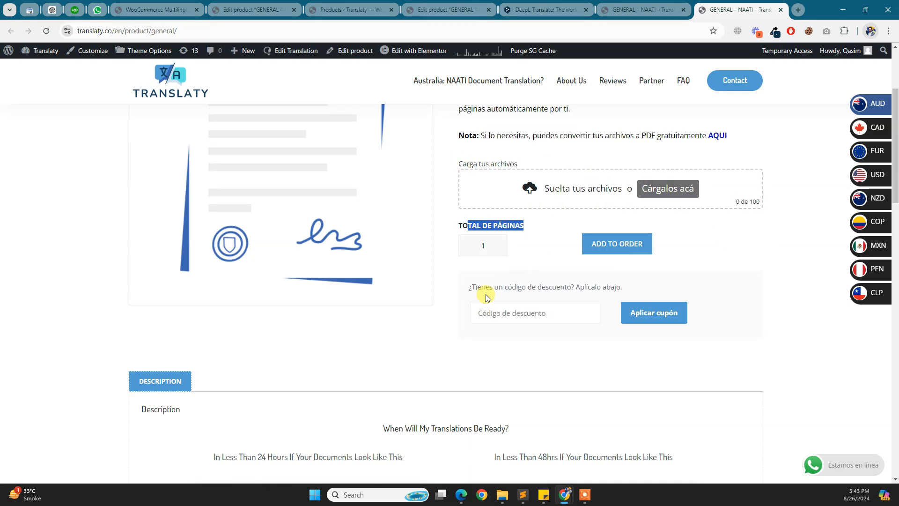
Review the translated delivery-time headings and document quality texts in the English product description.
scroll(486, 297, down, 3)
drag(213, 313, 538, 281)
drag(495, 309, 674, 309)
scroll(388, 328, down, 8)
triple_click(170, 317)
drag(510, 321, 491, 308)
scroll(374, 310, down, 3)
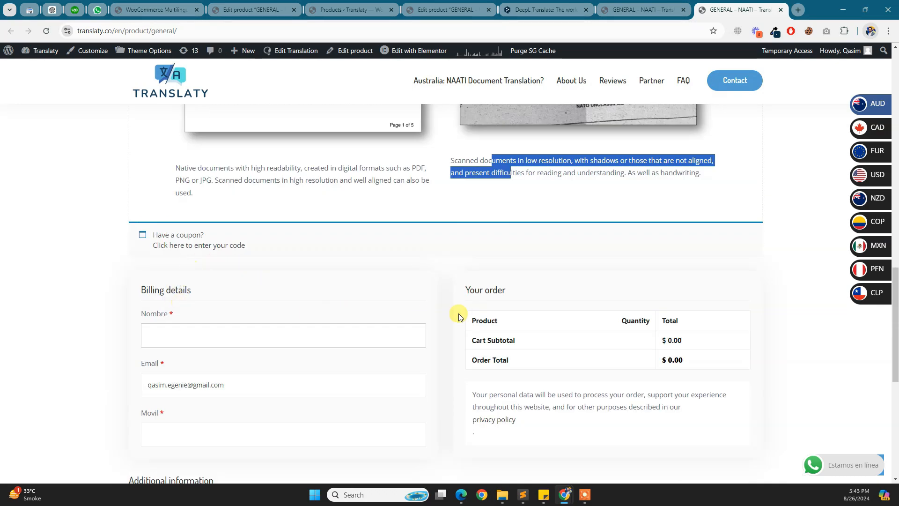
Review the billing, order summary and order notes texts of the English page, and return to the product's upload section.
scroll(383, 355, down, 2)
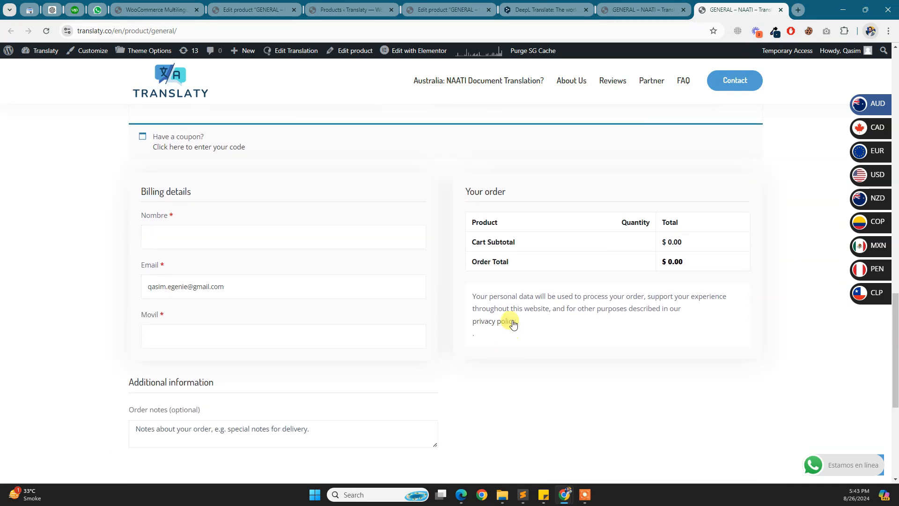
scroll(353, 361, down, 2)
scroll(248, 353, up, 10)
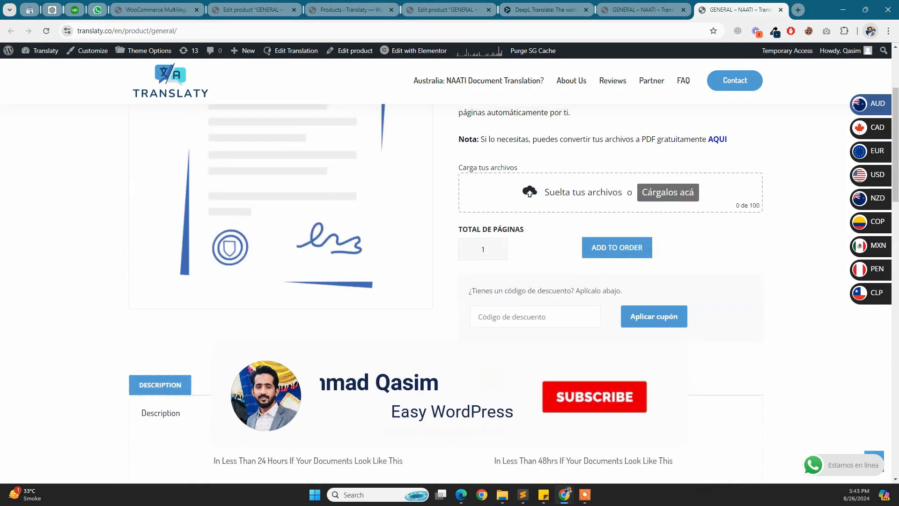
scroll(375, 252, up, 3)
drag(459, 243, 512, 305)
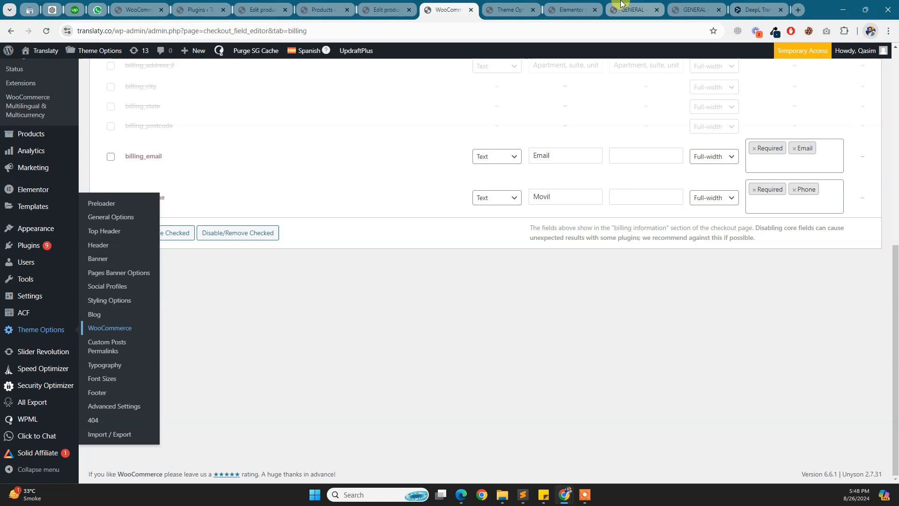
Check the English short description, upload, order and coupon texts in the other open GENERAL product page.
click(625, 8)
drag(458, 191, 662, 215)
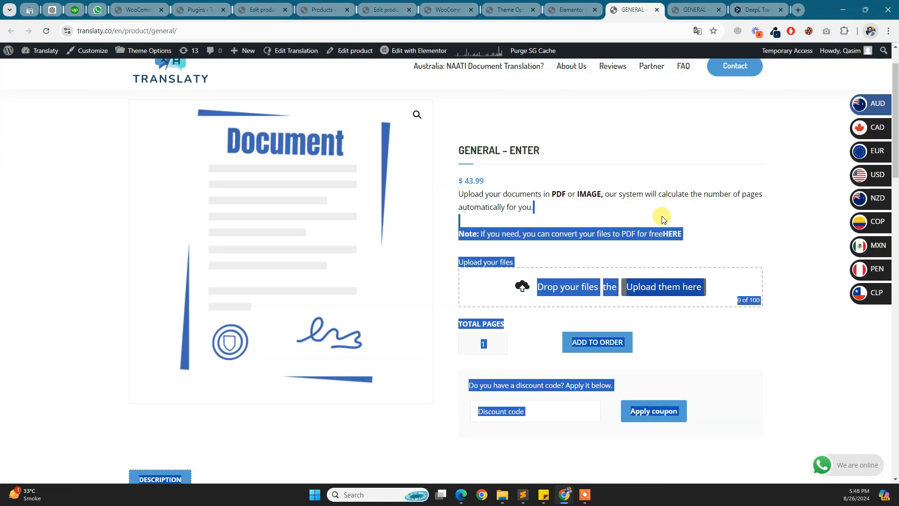
click(735, 229)
Open the WooCommerce settings from the plugins page in a new tab and show the File Uploads settings.
mouse_move(47, 168)
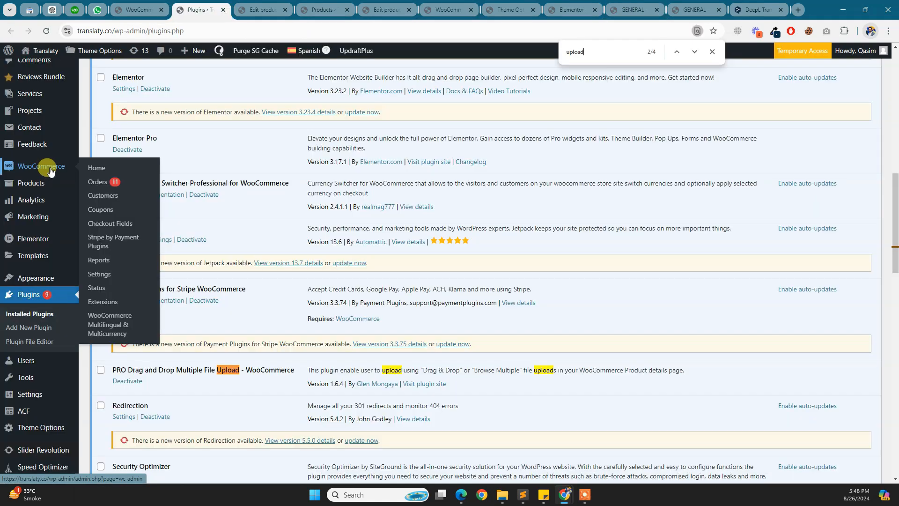
ctrl+click(104, 276)
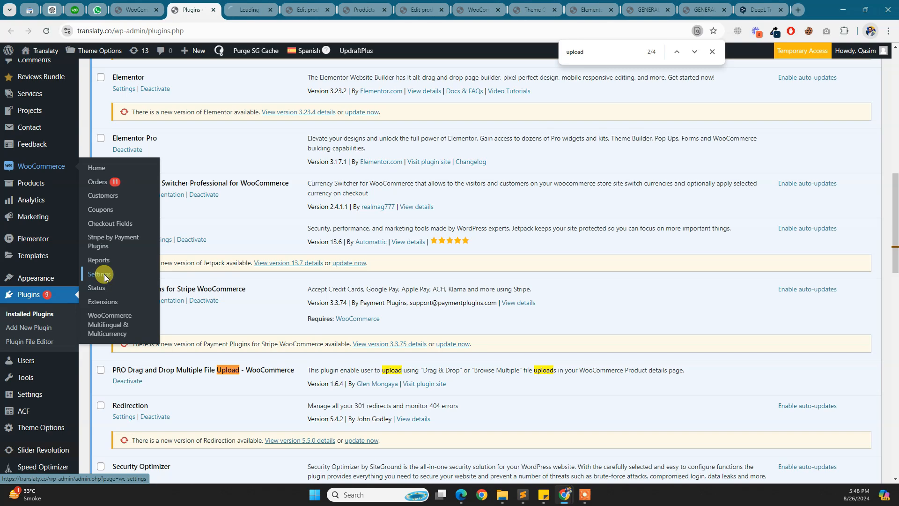
click(248, 9)
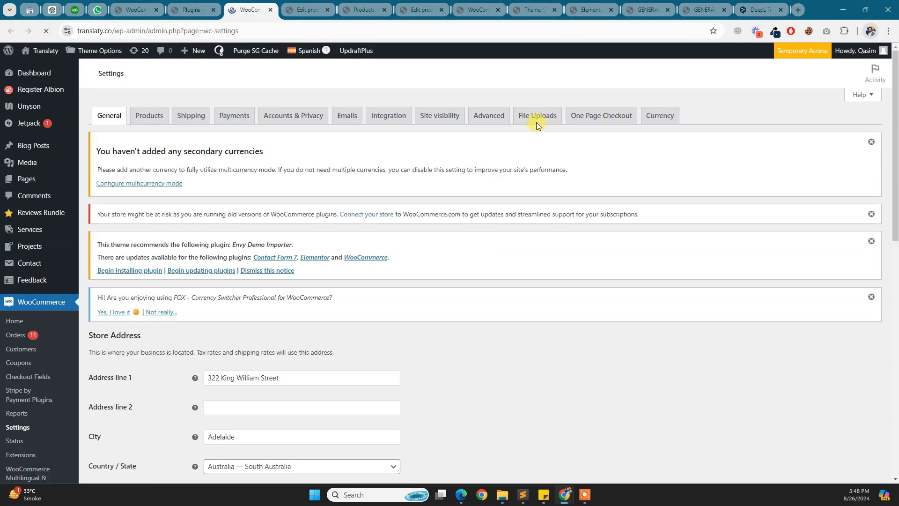
click(537, 117)
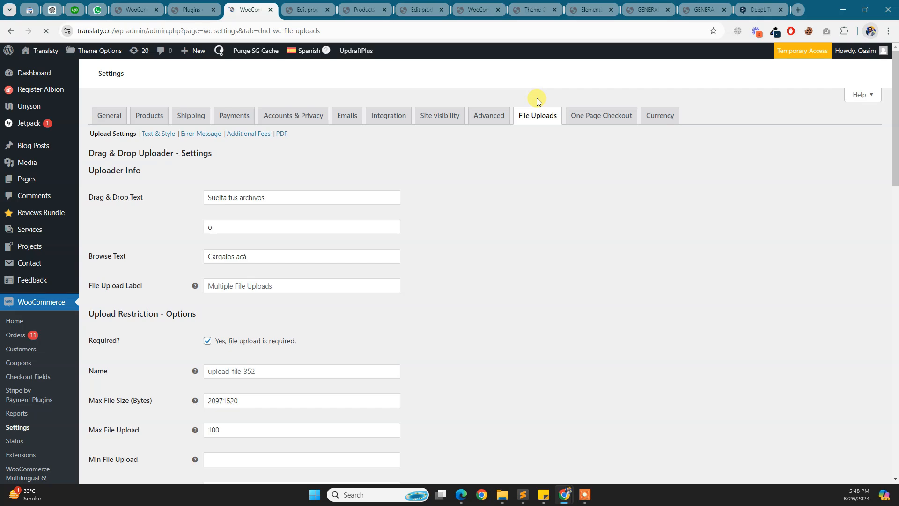
Review the uploader's drag-and-drop texts, browse text, upload restrictions and WooCommerce options.
scroll(356, 197, down, 5)
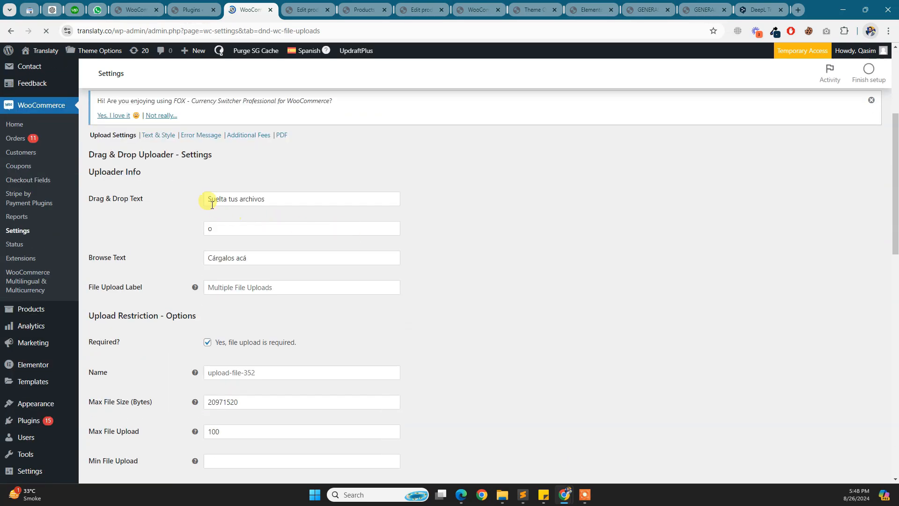
scroll(210, 230, down, 7)
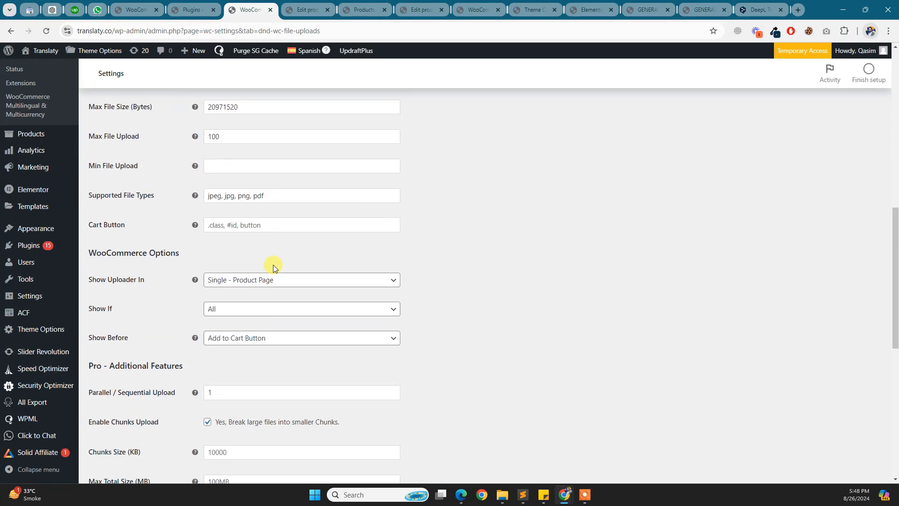
scroll(259, 210, up, 3)
scroll(259, 209, up, 6)
drag(284, 243, 182, 241)
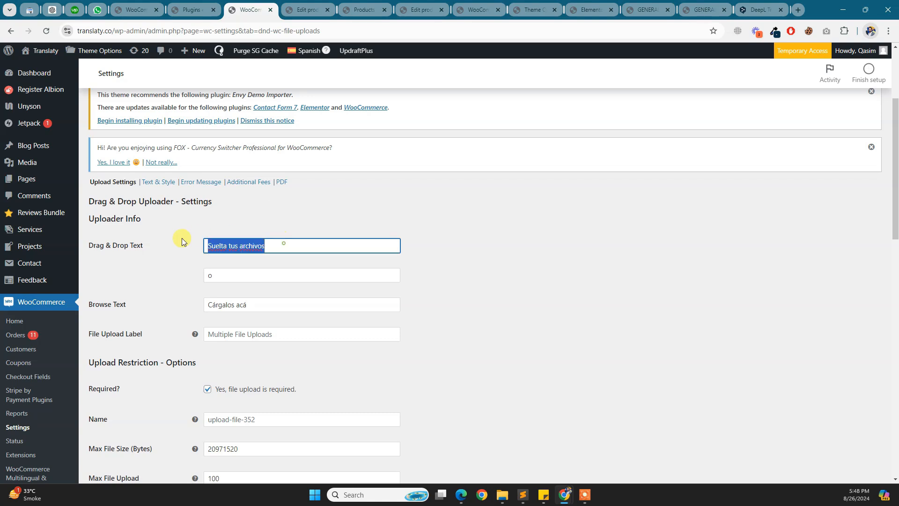
click(447, 213)
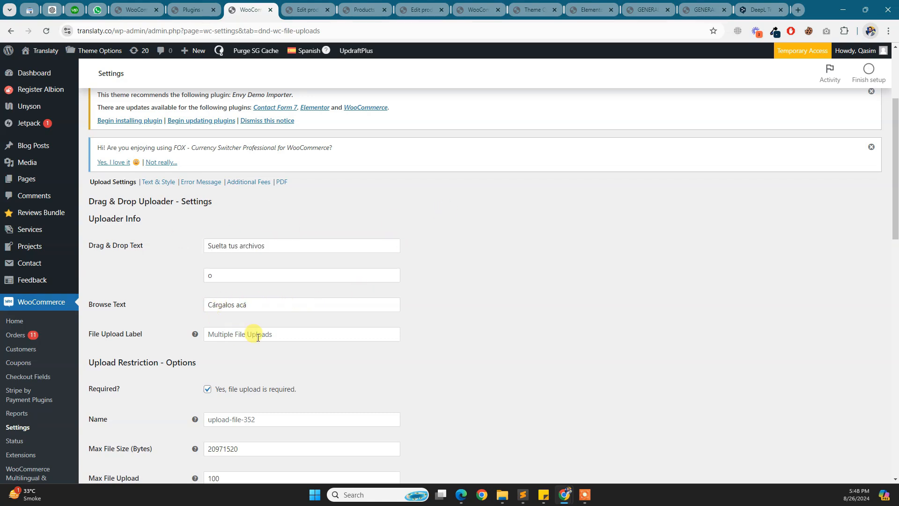
Examine the uploader's Text & Style, Error Message, Additional Fees and PDF settings for texts needing translation.
click(158, 183)
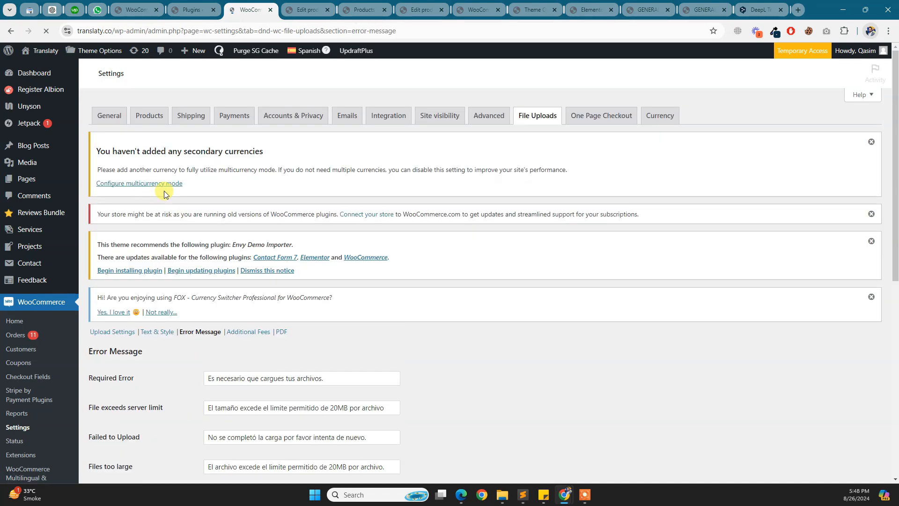
scroll(218, 249, down, 3)
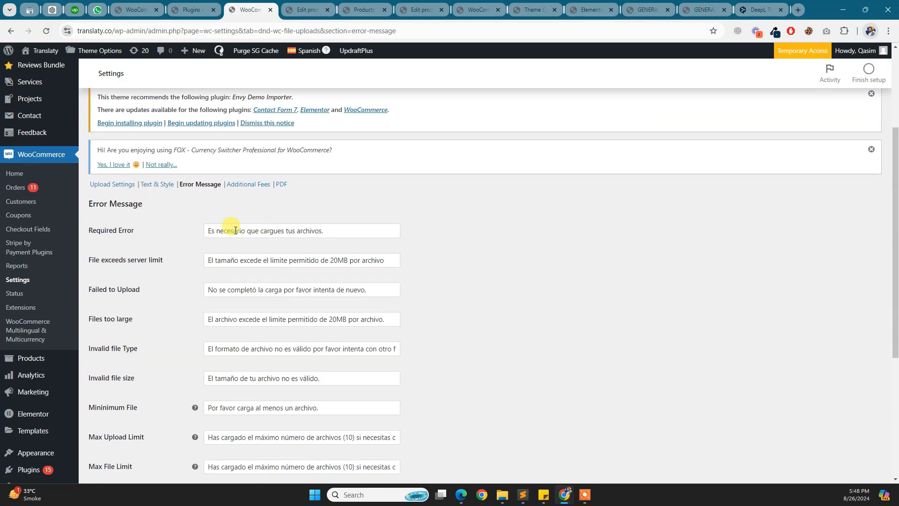
click(248, 205)
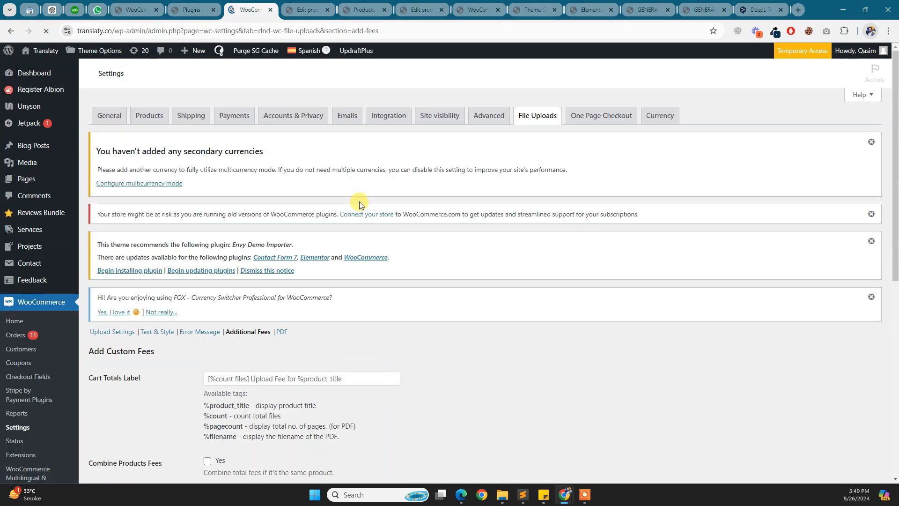
scroll(285, 206, down, 5)
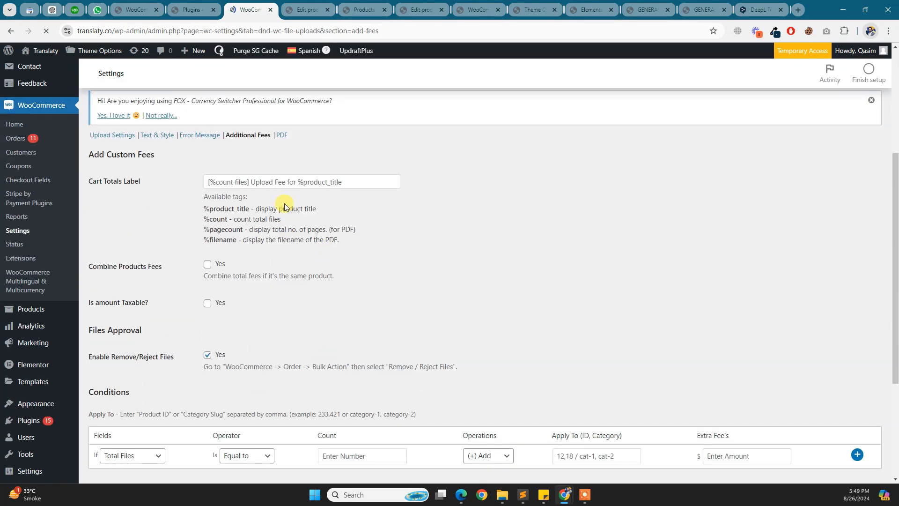
scroll(347, 246, down, 2)
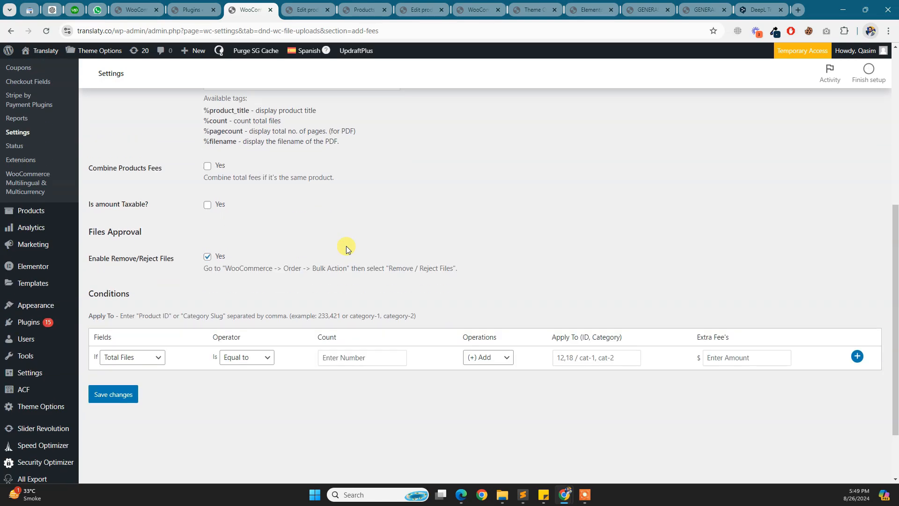
scroll(347, 245, up, 2)
scroll(346, 246, up, 1)
click(282, 185)
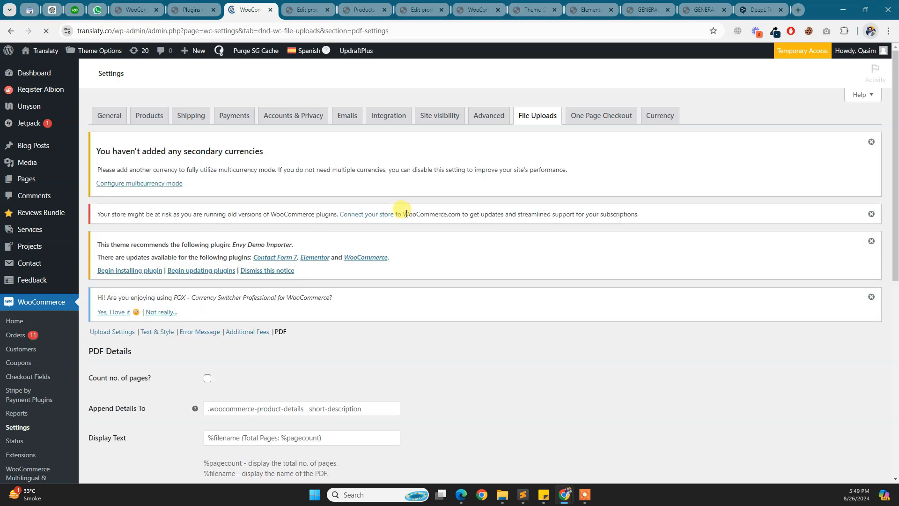
scroll(407, 213, down, 8)
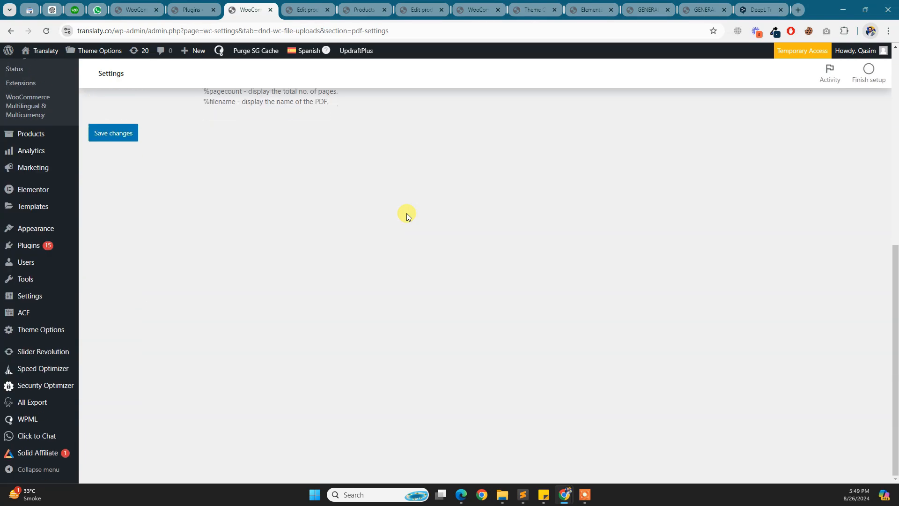
Open WPML's theme and plugins localization, search for "upload" and select the PRO Drag and Drop Multiple File Upload – WooCommerce plugin.
mouse_move(77, 418)
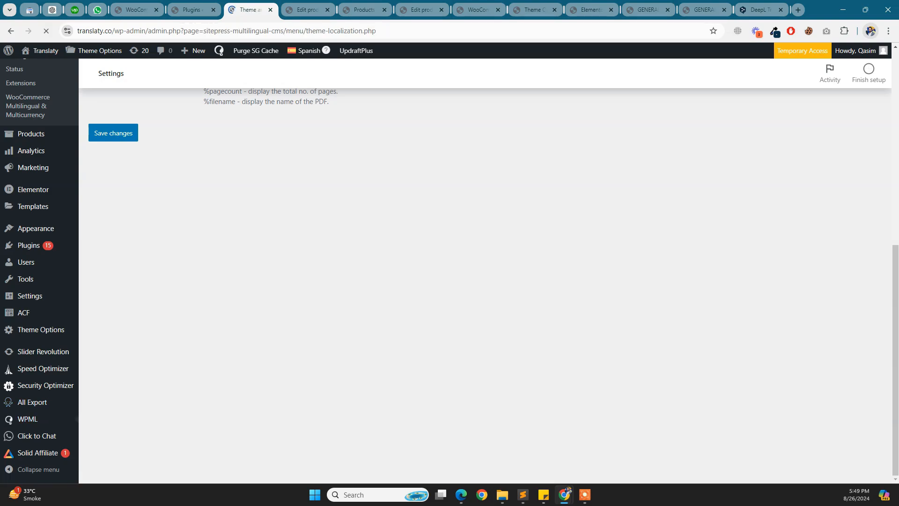
scroll(170, 207, down, 7)
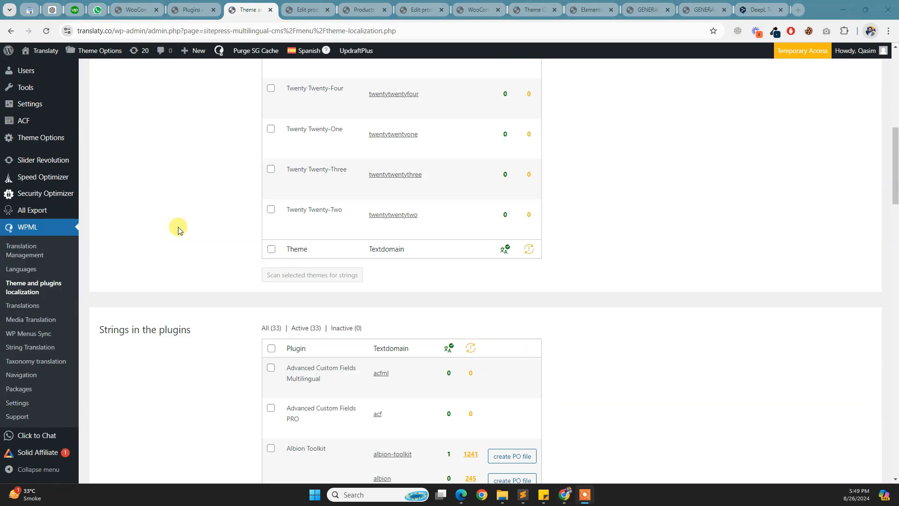
scroll(154, 281, down, 3)
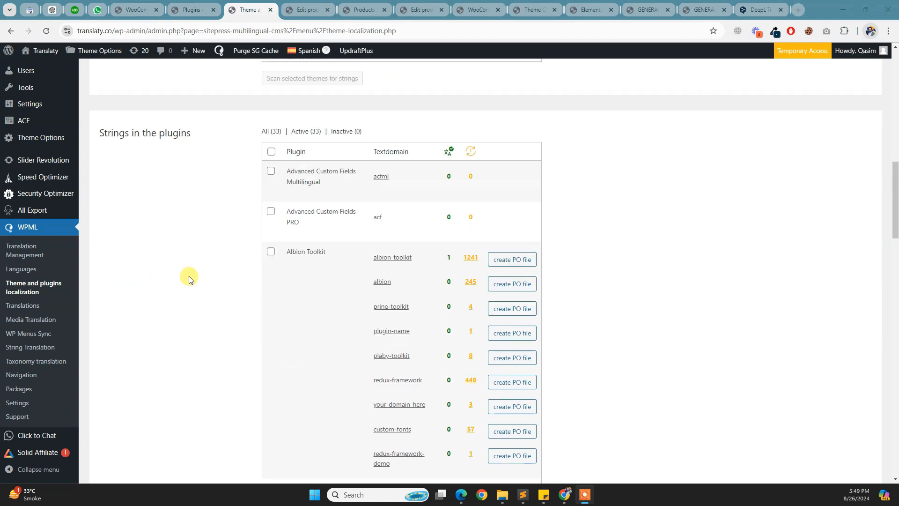
key(ctrl+f)
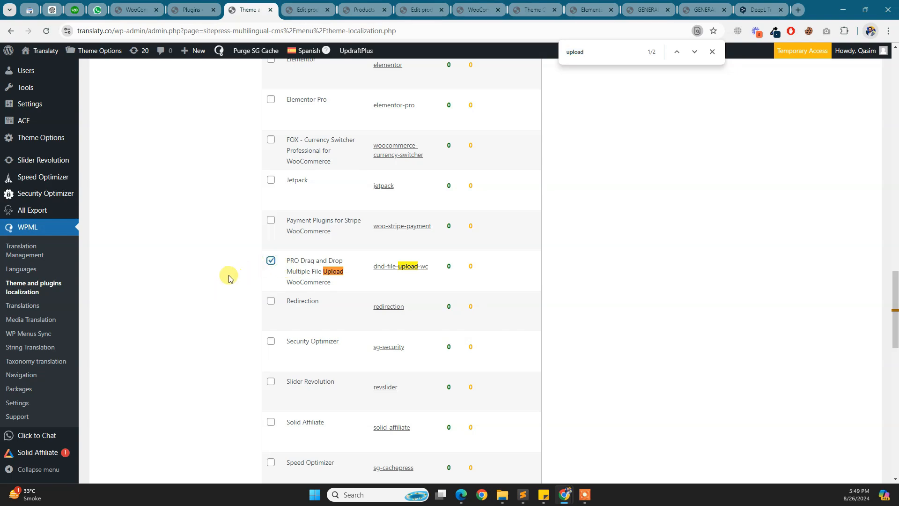
Scan the selected file upload plugin for translatable strings and close the scanning results.
scroll(229, 278, down, 6)
scroll(229, 277, down, 10)
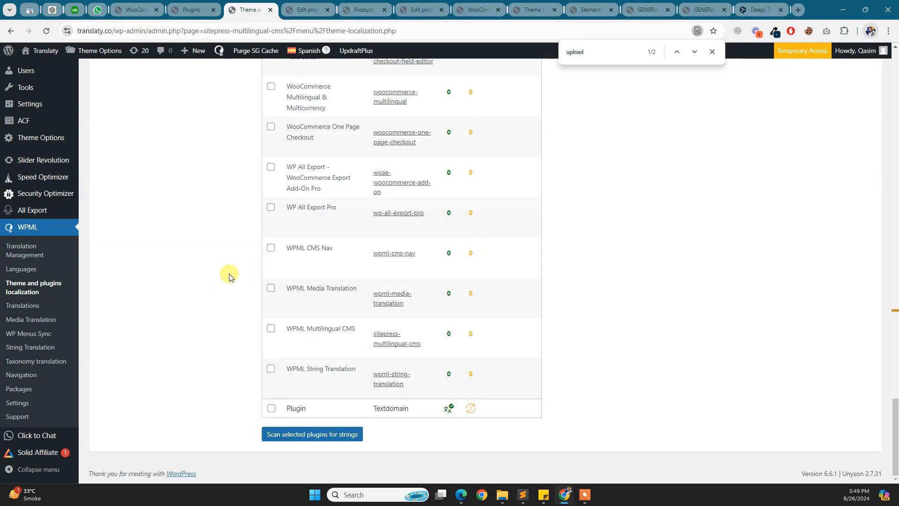
click(304, 433)
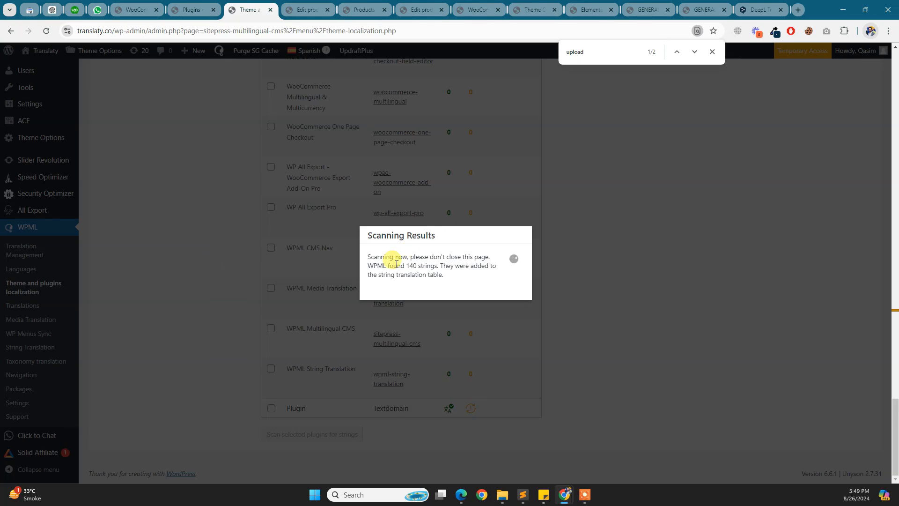
scroll(448, 295, down, 2)
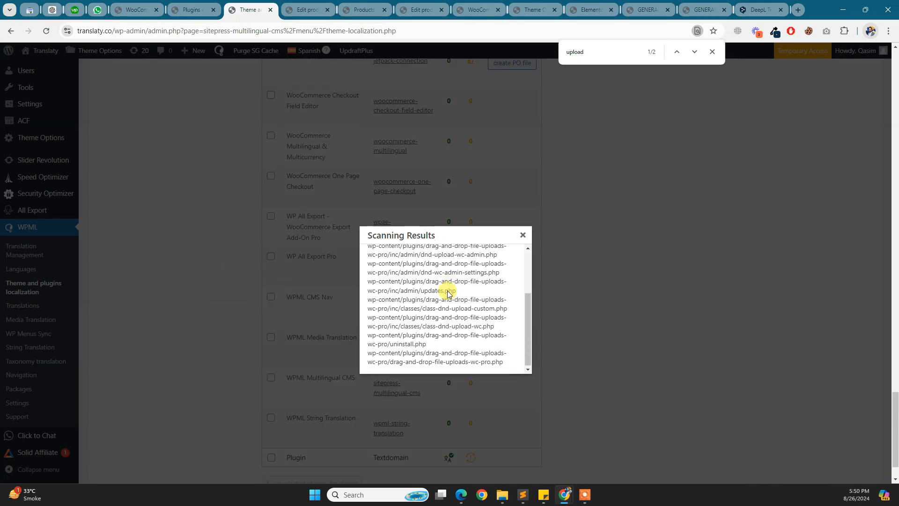
click(522, 235)
Open WPML's String Translation page and look over the registered dnd-file-upload-wc strings.
scroll(191, 255, up, 20)
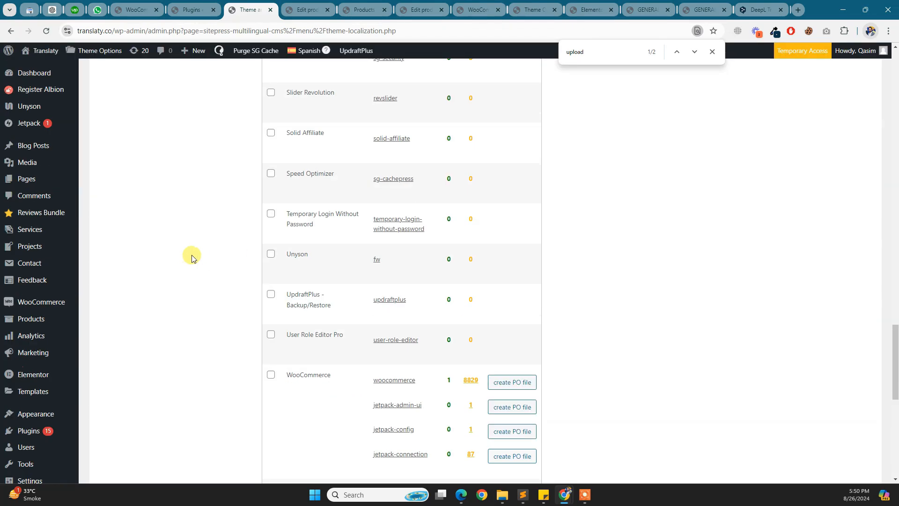
scroll(258, 287, down, 15)
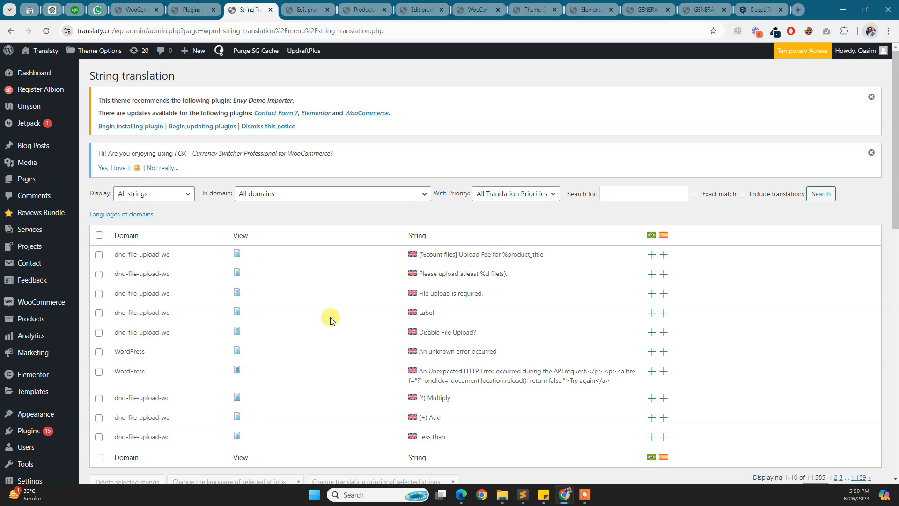
scroll(519, 337, down, 1)
scroll(521, 338, up, 1)
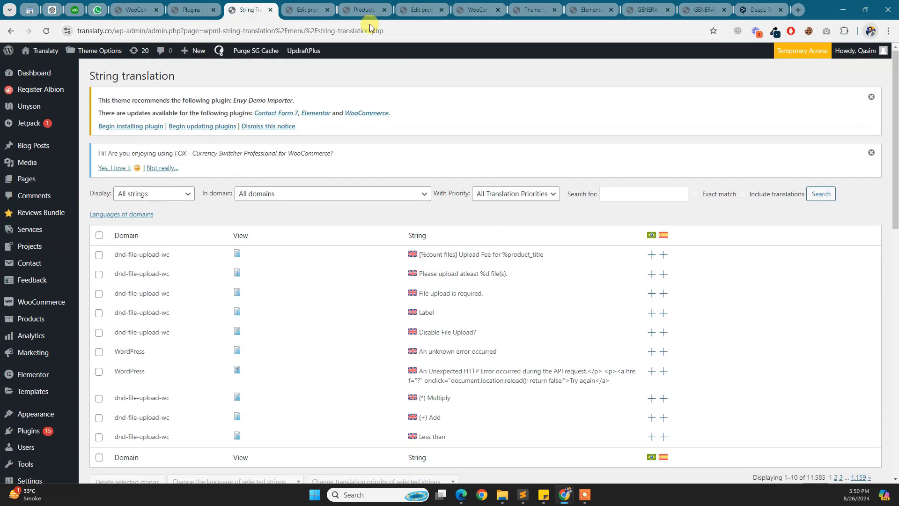
Take the description's opening words from the Spanish GENERAL – NAATI page and search String Translation for "Carga tus documentos en".
click(695, 4)
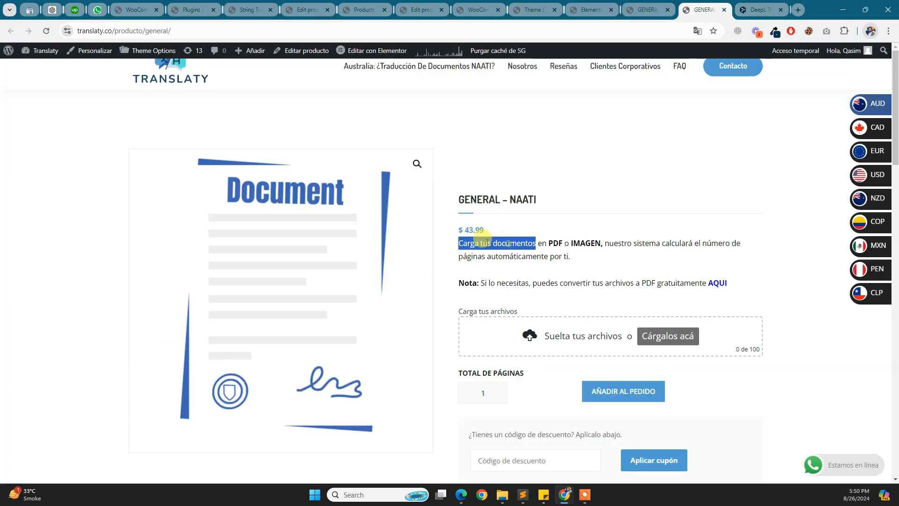
drag(460, 236, 538, 241)
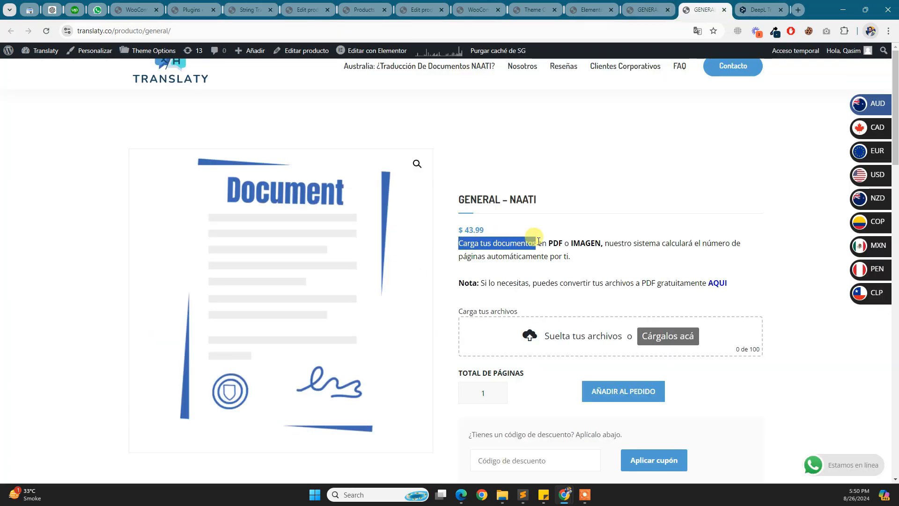
click(192, 9)
click(248, 9)
click(652, 193)
text(Carga tus documentos en)
key(Return)
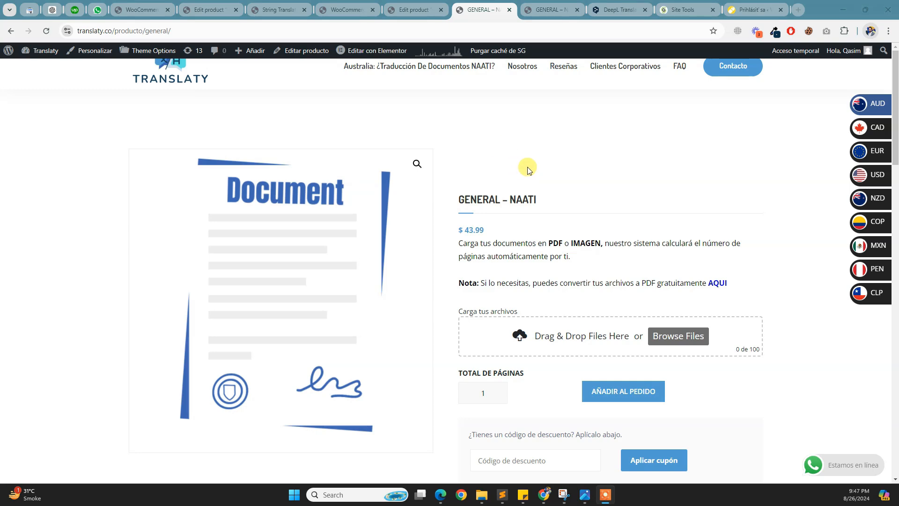
Examine the description paragraph and the PDF conversion note on the Spanish GENERAL – NAATI product page.
scroll(527, 168, down, 4)
scroll(538, 114, up, 3)
drag(577, 210, 469, 196)
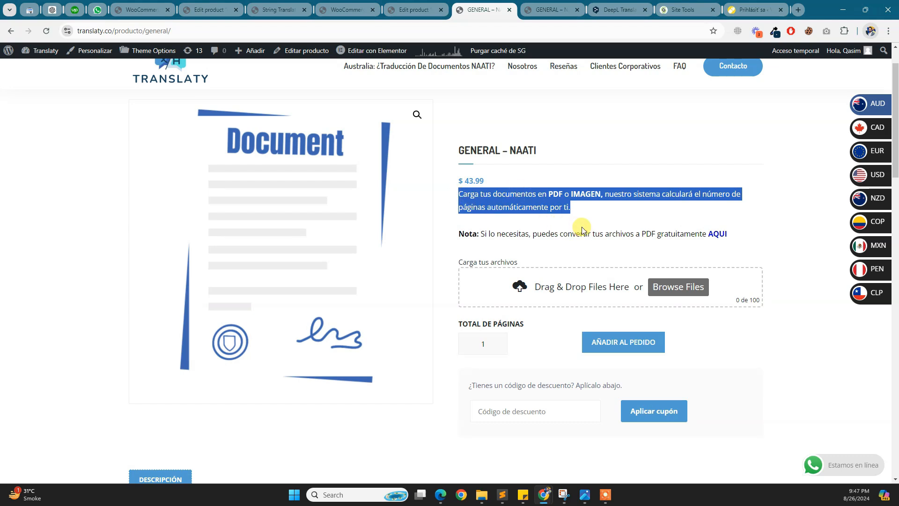
click(462, 193)
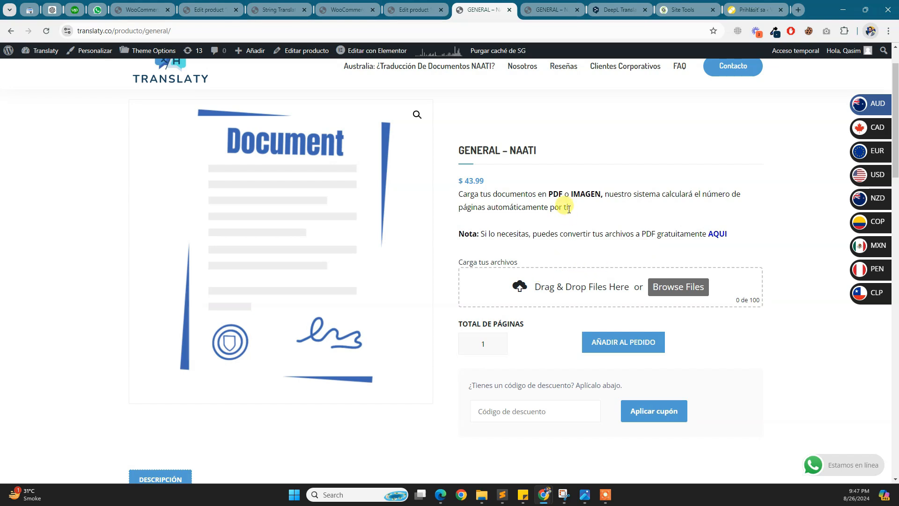
drag(571, 207, 459, 198)
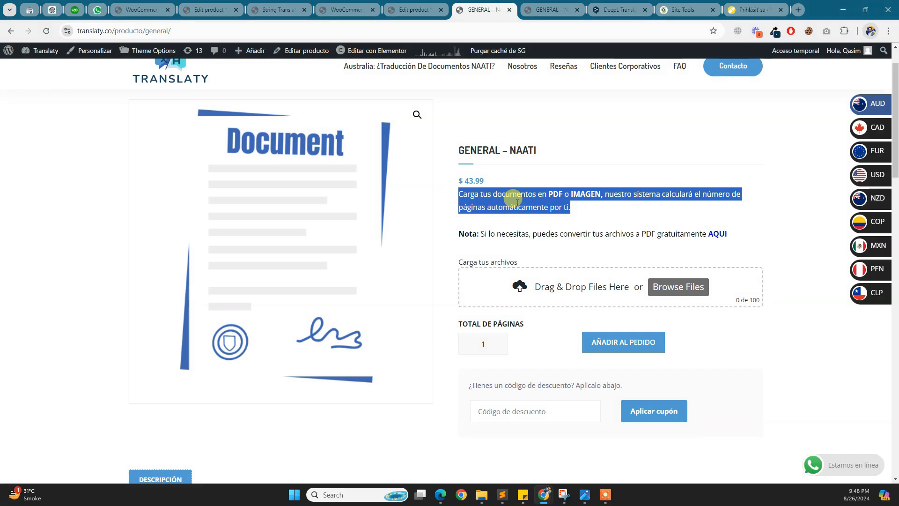
drag(458, 233, 749, 234)
click(748, 232)
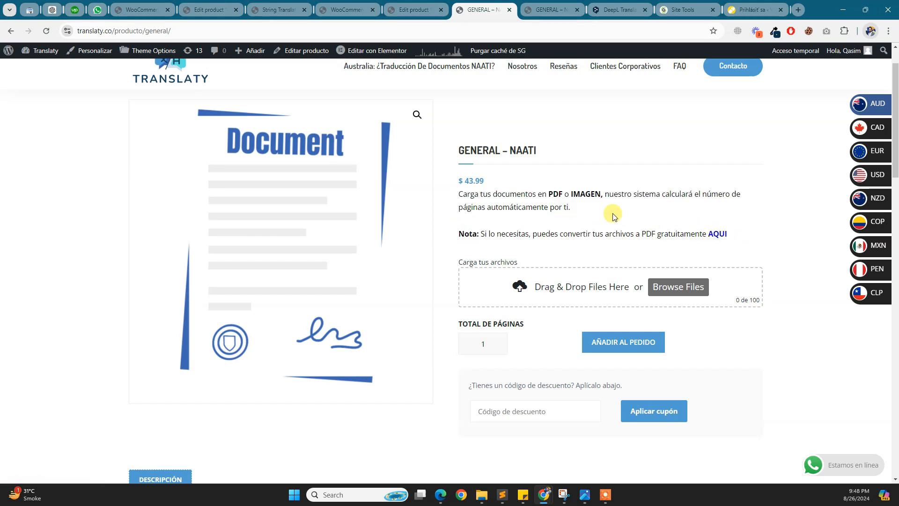
Inspect the hard-coded description on line 291 of codedropz-uploader-min.js in Sublime Text and compare it with the product page text.
key(alt+Tab)
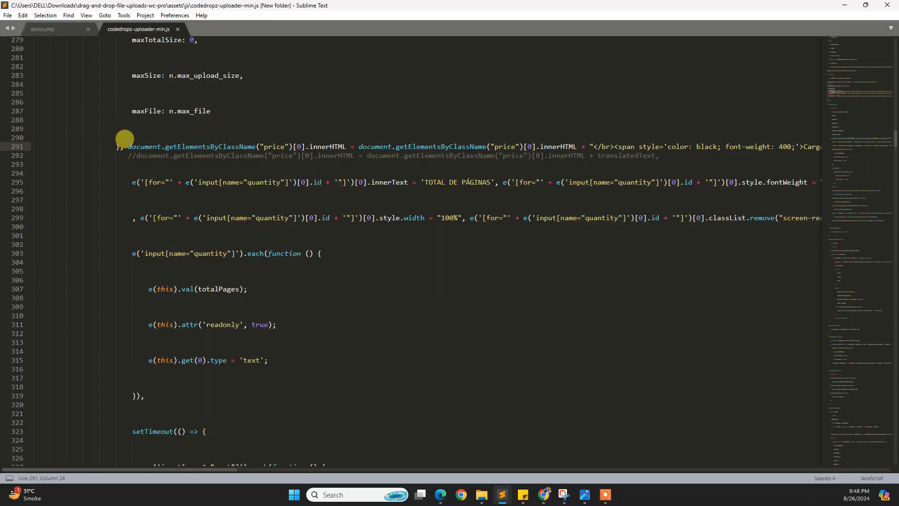
drag(126, 140, 822, 143)
drag(821, 144, 814, 147)
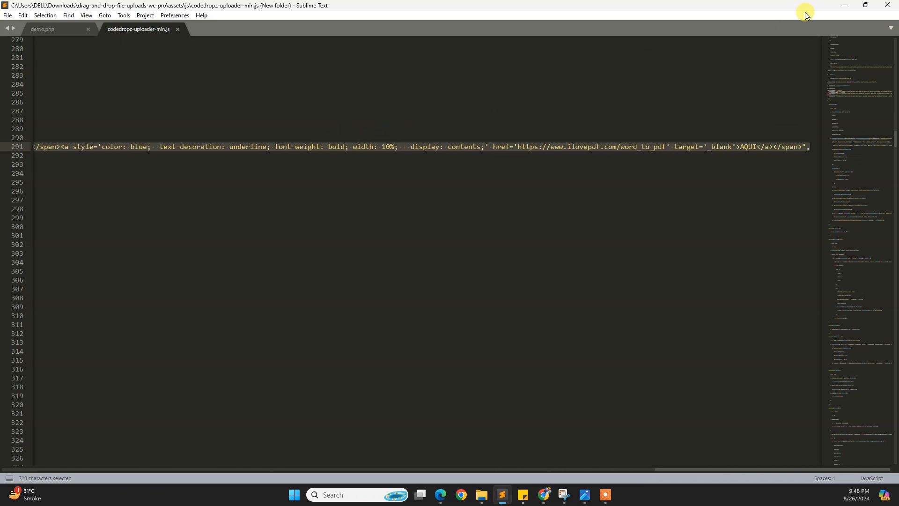
click(845, 5)
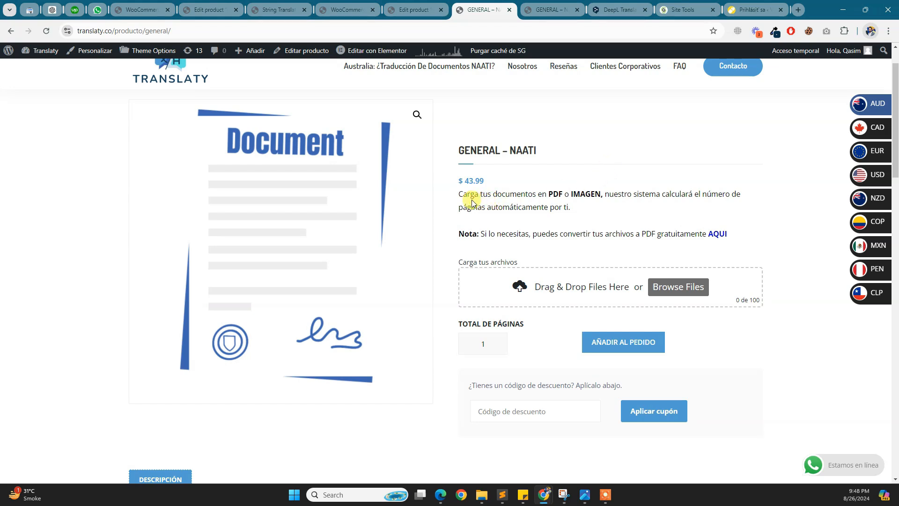
drag(457, 193, 749, 234)
click(759, 222)
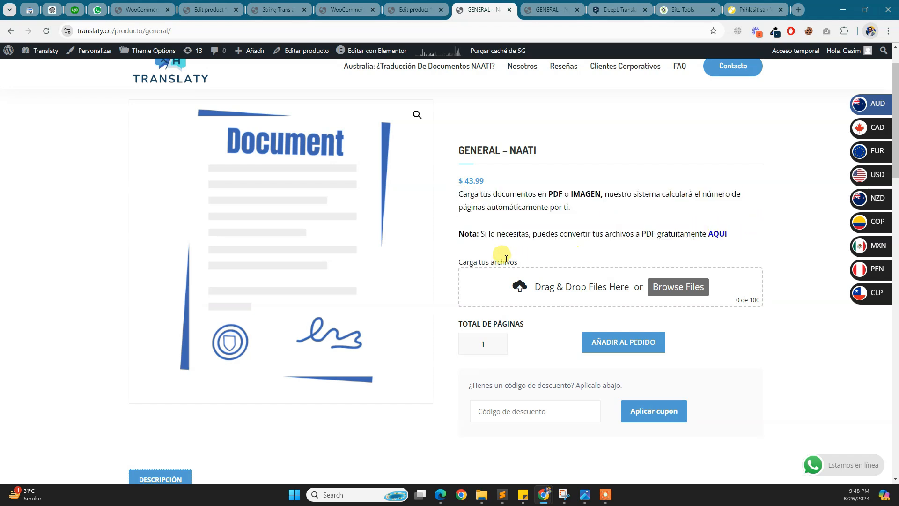
Trace the "Carga tus archivos" label from the product page to the File Uploads label in the Spanish product's edit page.
drag(518, 262, 457, 261)
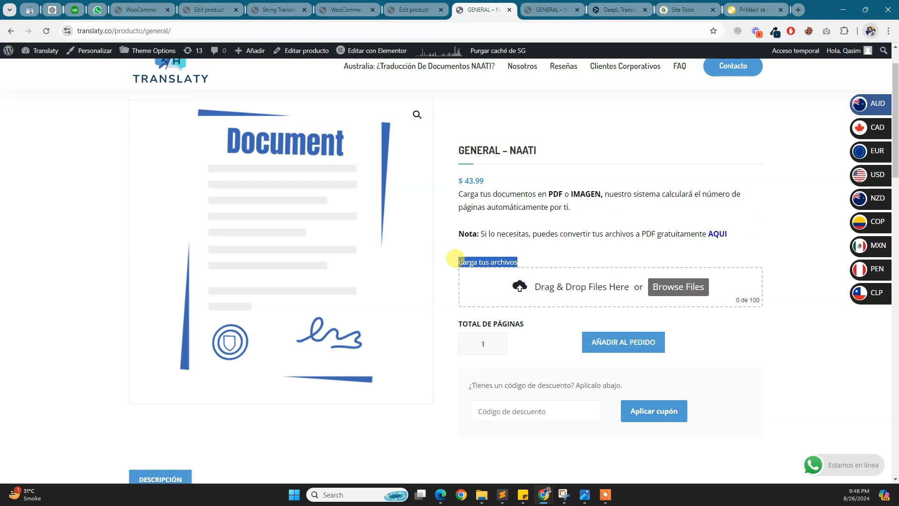
click(413, 11)
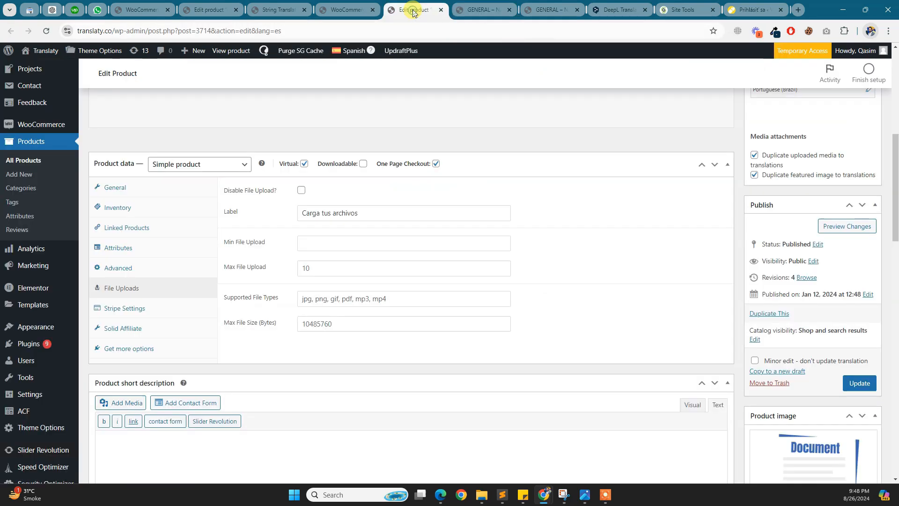
click(469, 12)
click(413, 11)
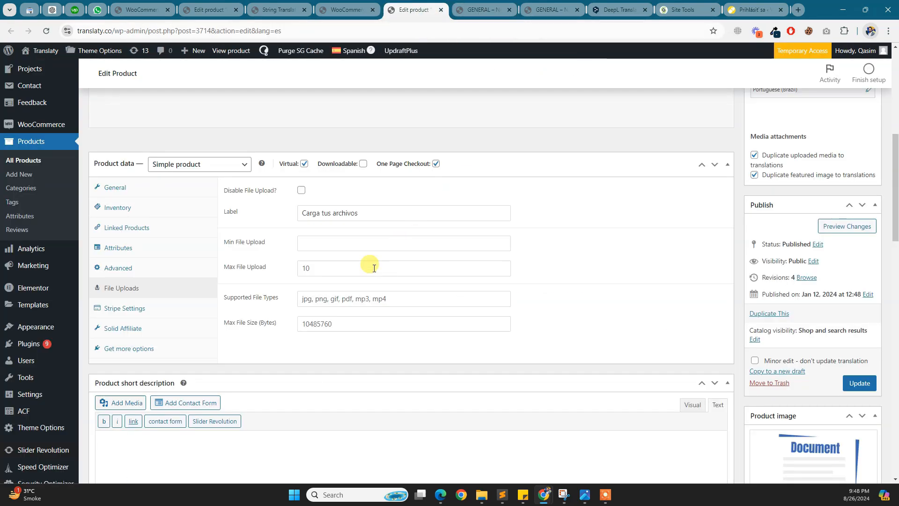
triple_click(361, 210)
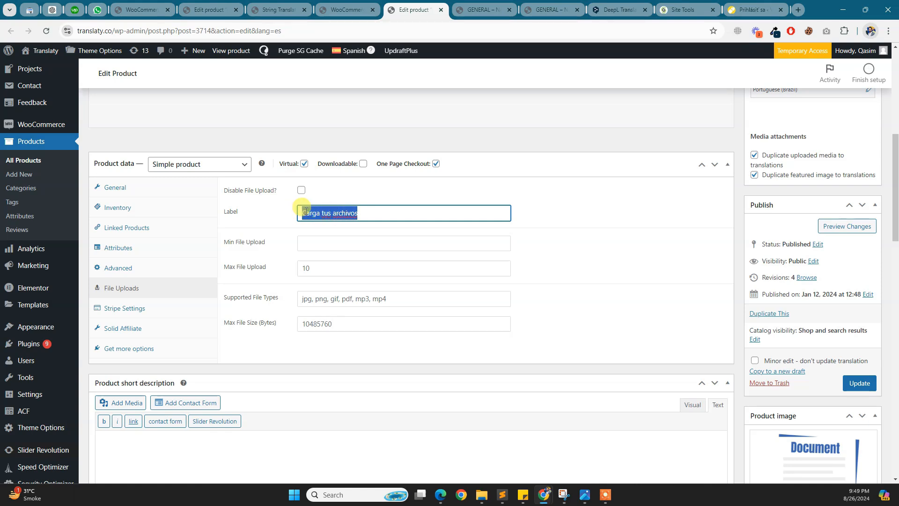
mouse_move(350, 51)
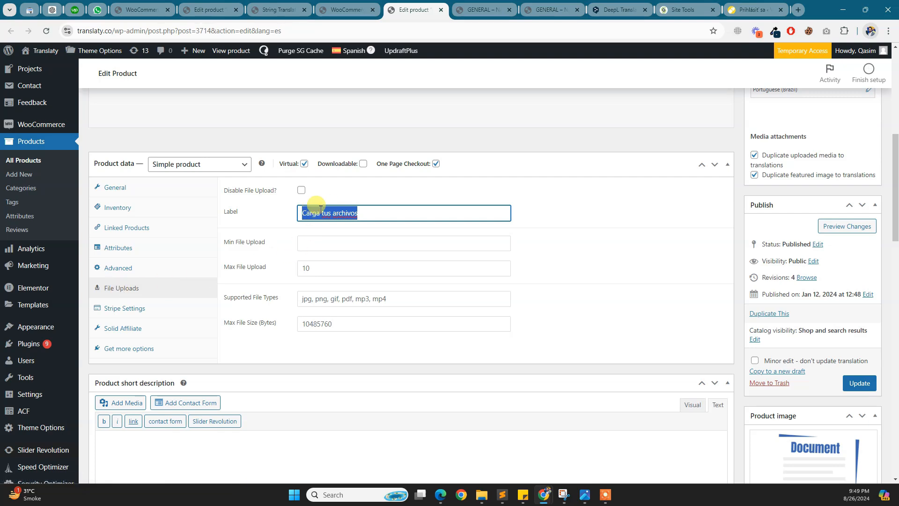
scroll(702, 299, up, 1)
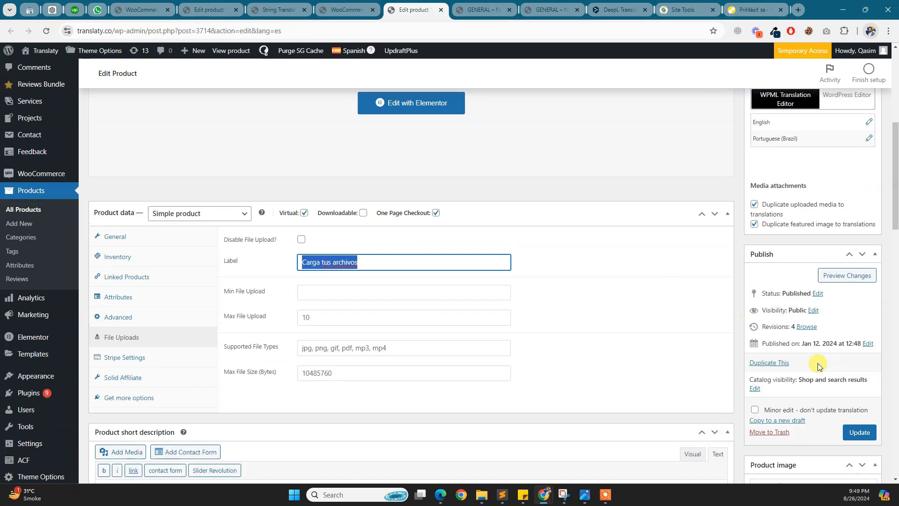
Check the upload label and the uploader's drag-and-drop text on the Spanish product page.
click(469, 9)
drag(528, 259, 467, 257)
click(495, 261)
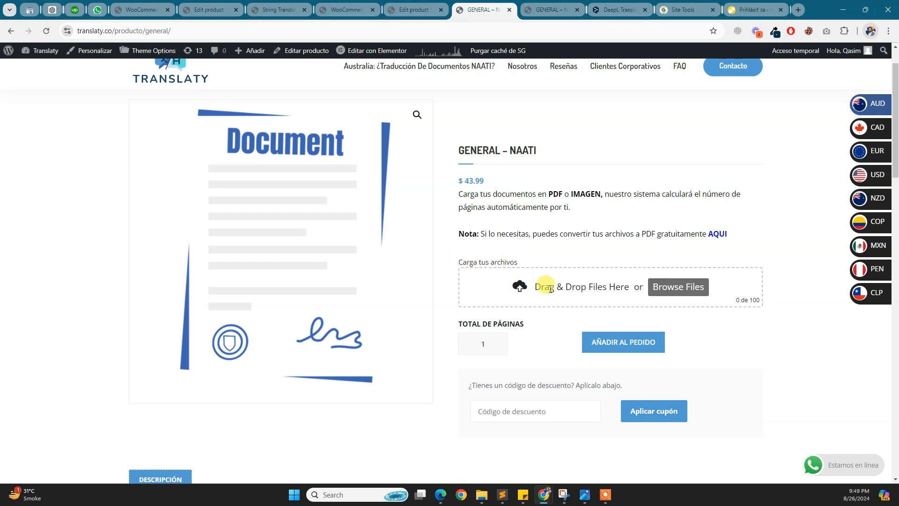
drag(536, 286, 675, 292)
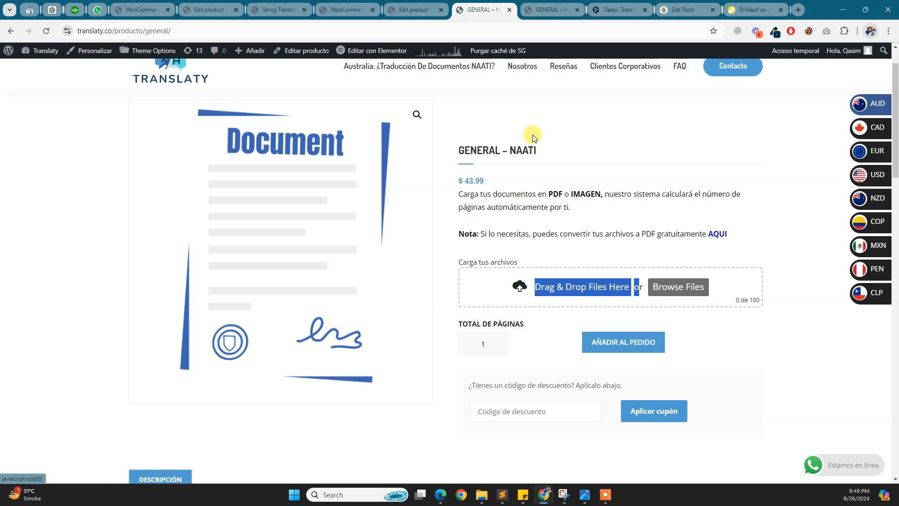
Return to the WooCommerce File Uploads settings and examine the custom Spanish drag-and-drop text.
click(295, 8)
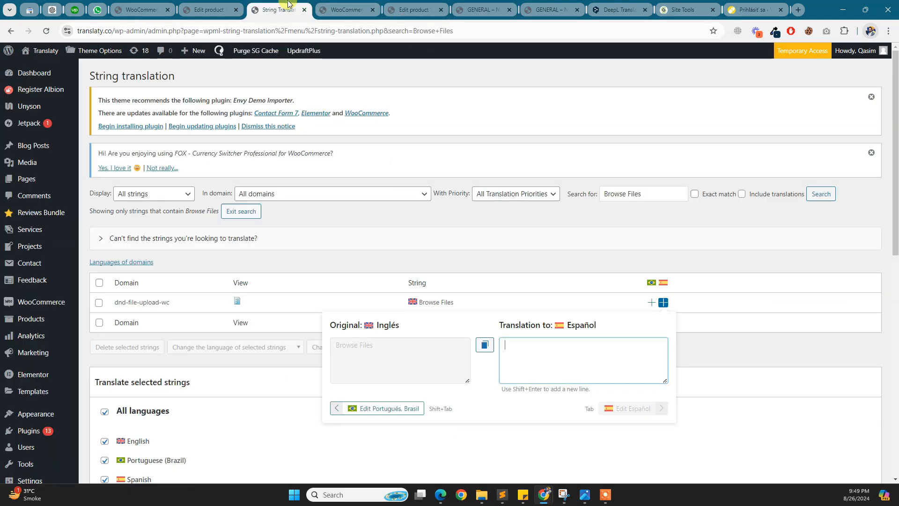
click(330, 6)
drag(282, 196, 198, 200)
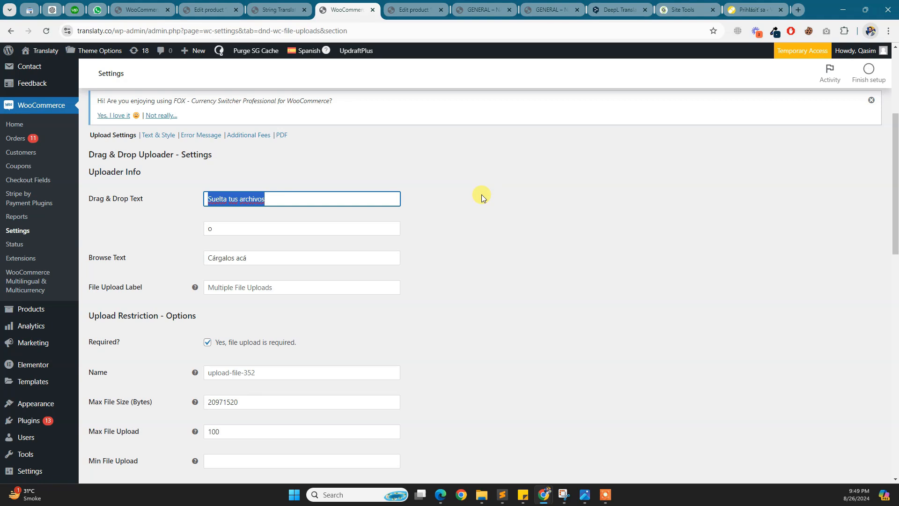
click(291, 198)
drag(291, 198, 187, 200)
click(272, 171)
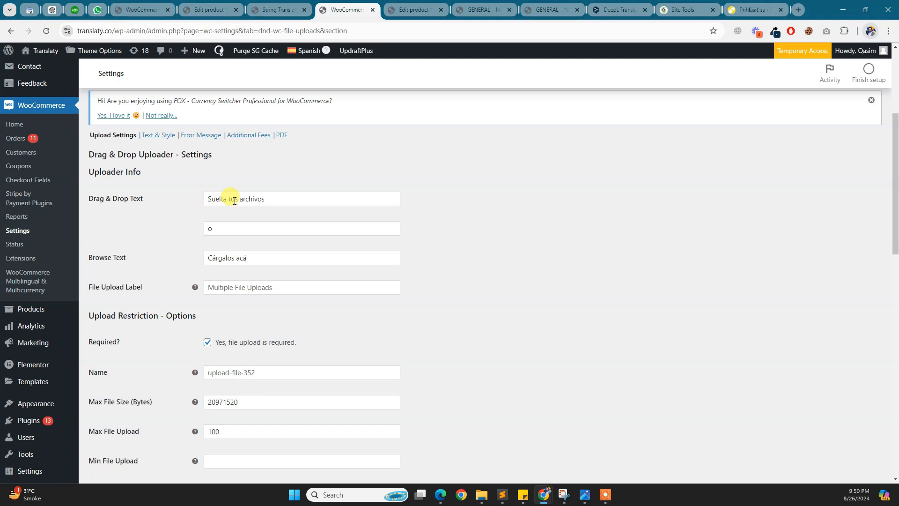
Clear the custom drag-and-drop text, its separator word and the browse text in the uploader settings, and save the changes.
drag(274, 197, 186, 200)
key(BackSpace)
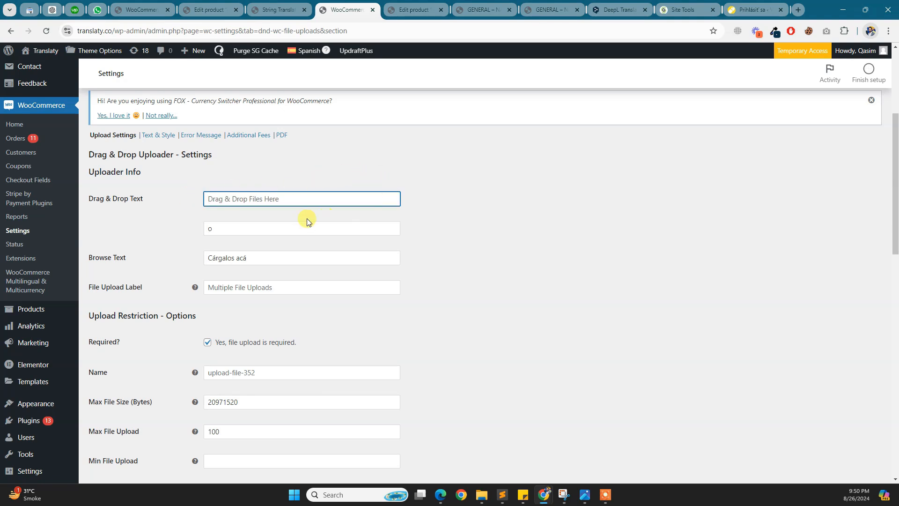
click(243, 230)
key(BackSpace)
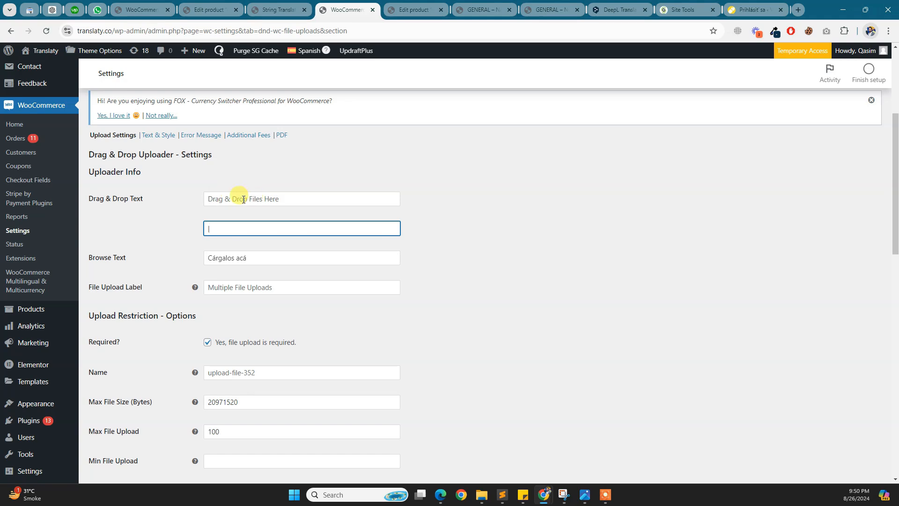
triple_click(265, 256)
key(BackSpace)
scroll(244, 305, down, 8)
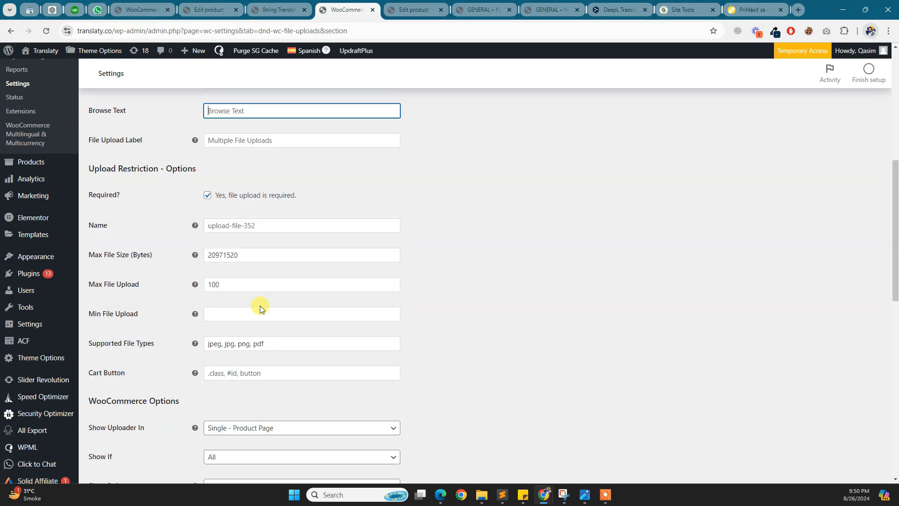
scroll(285, 269, down, 6)
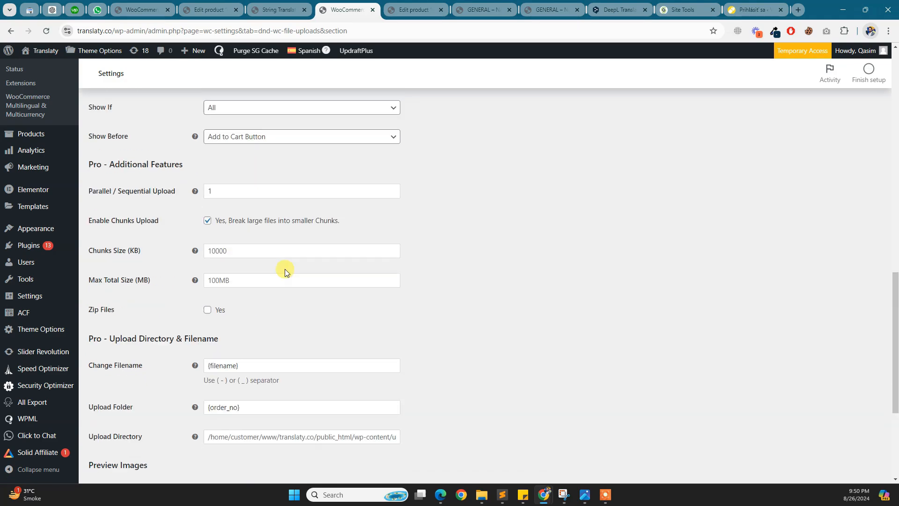
click(112, 427)
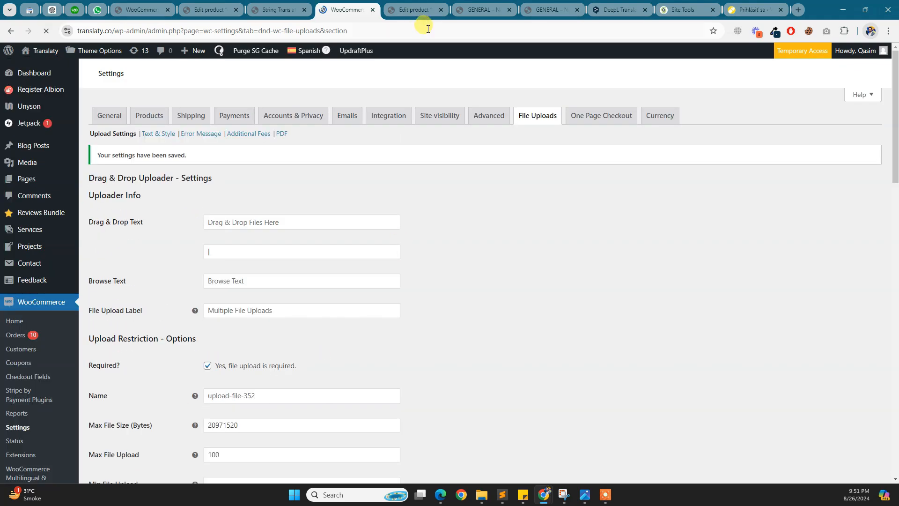
Check the uploader's drag-and-drop and browse texts on the Spanish product page against the String Translation entry.
click(475, 10)
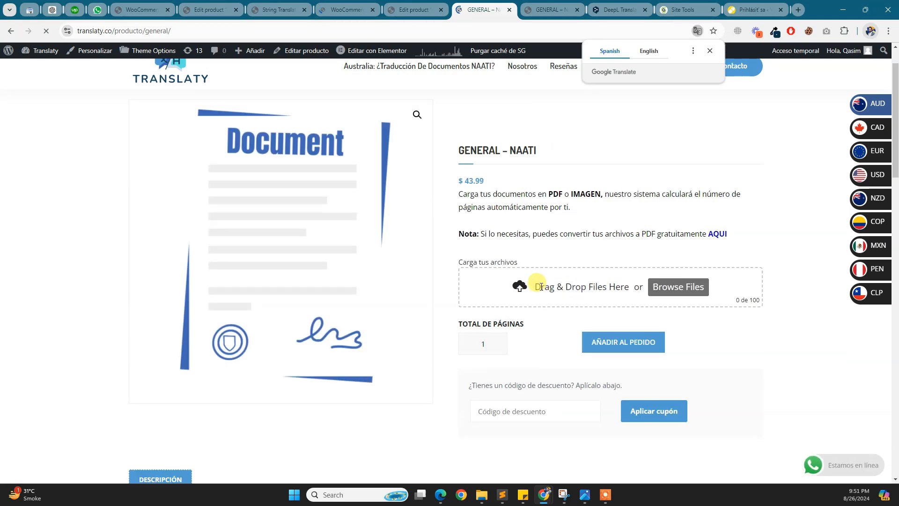
drag(535, 286, 625, 283)
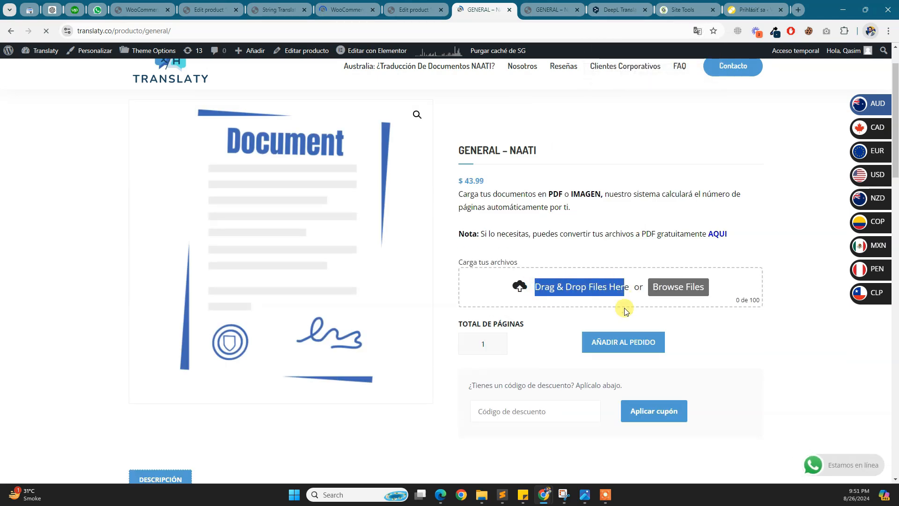
click(742, 318)
click(278, 10)
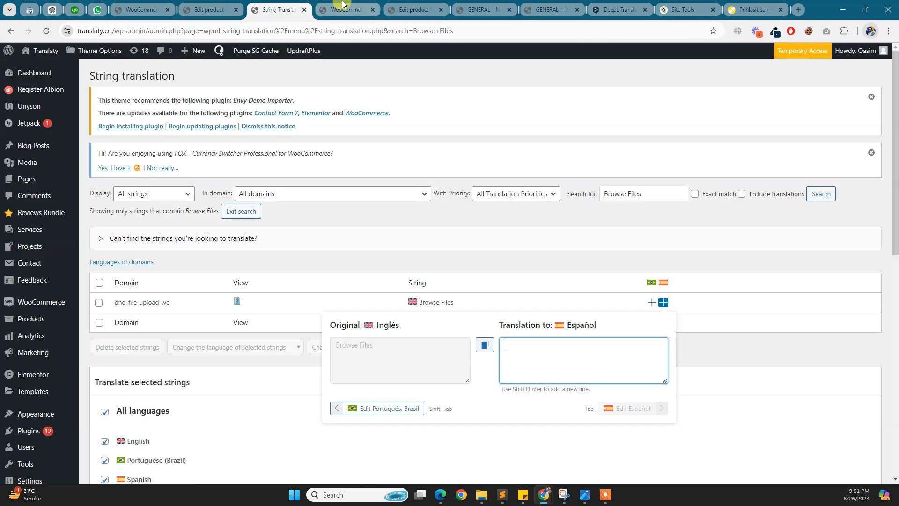
click(475, 5)
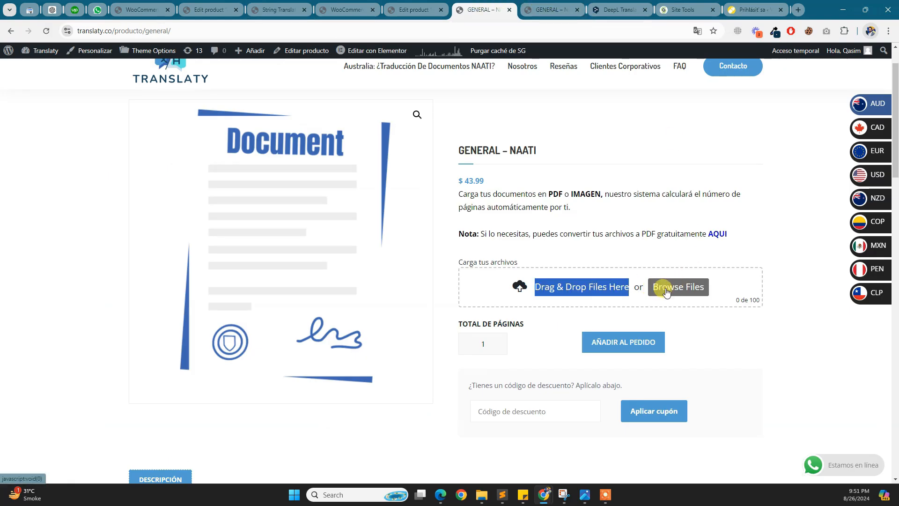
Save "Carregue-os aqui" as the Brazilian Portuguese translation of the "Browse Files" string in String Translation.
click(279, 5)
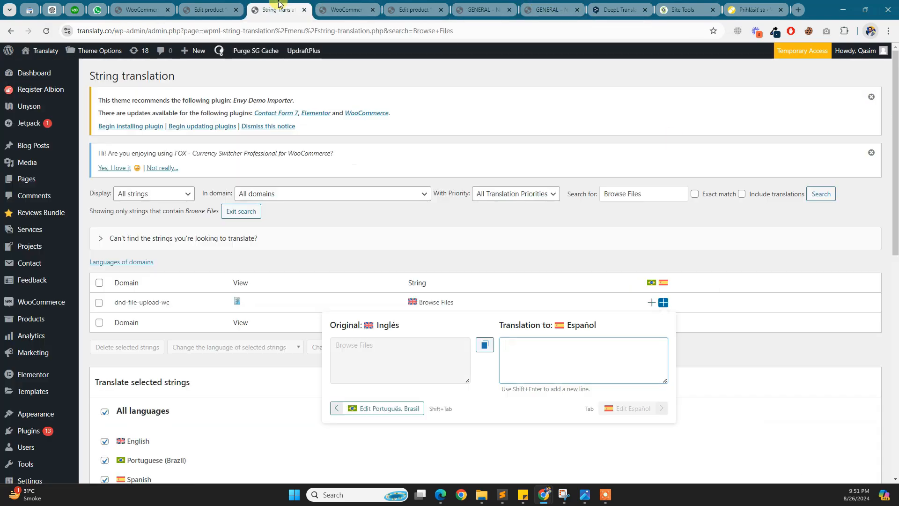
click(651, 302)
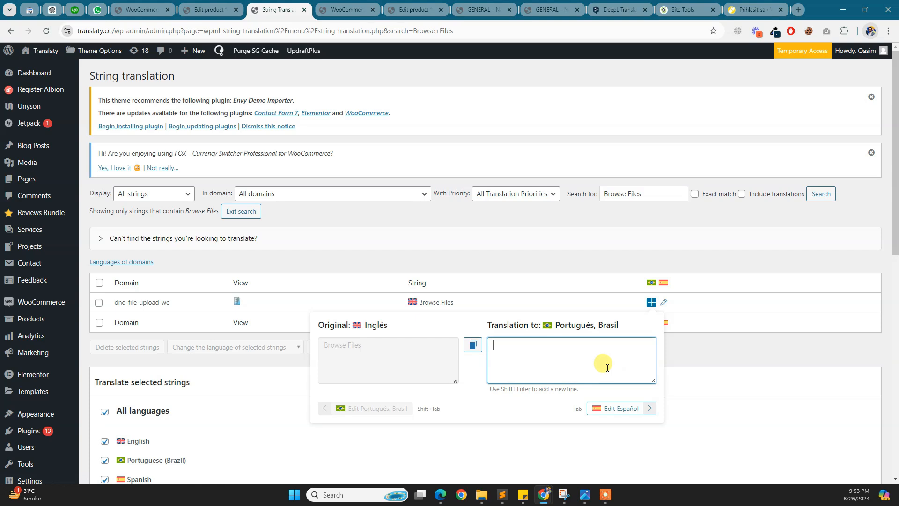
text(Carregue-os aqui)
key(Return)
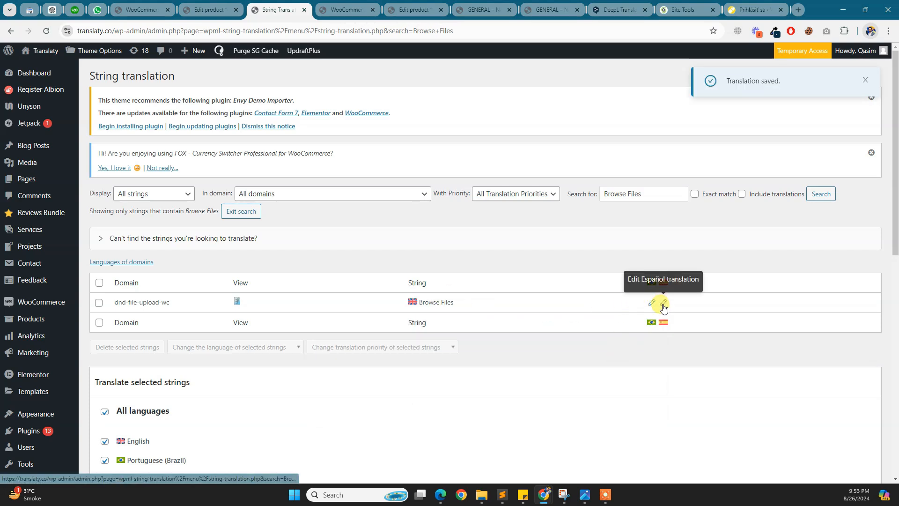
Reload the Spanish product page and check the uploader's browse button text.
click(564, 4)
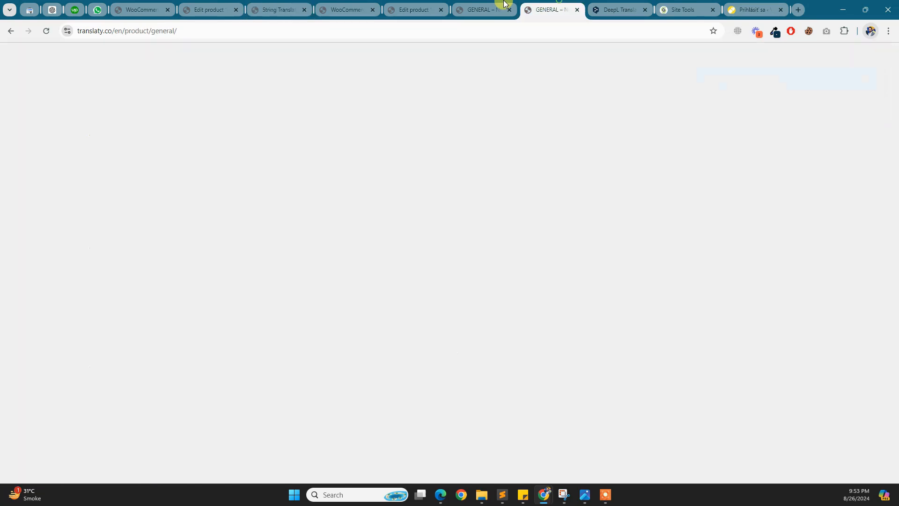
click(485, 5)
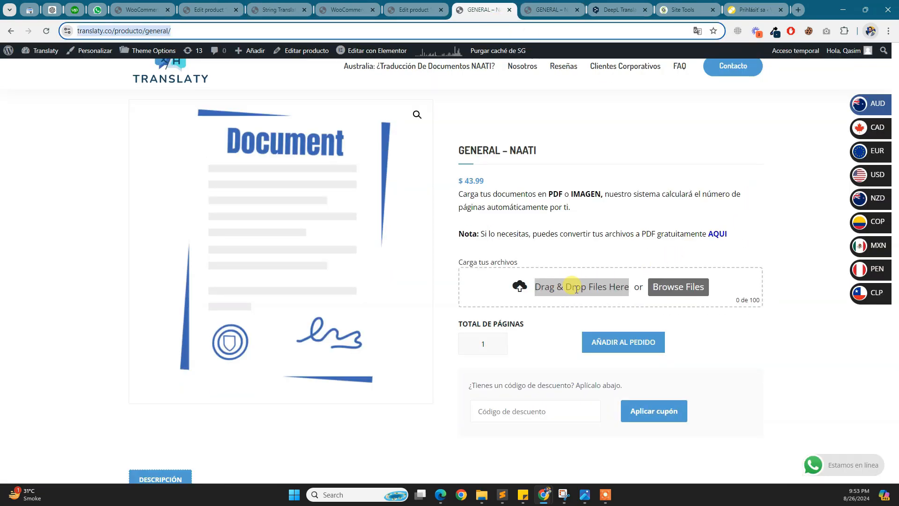
key(Return)
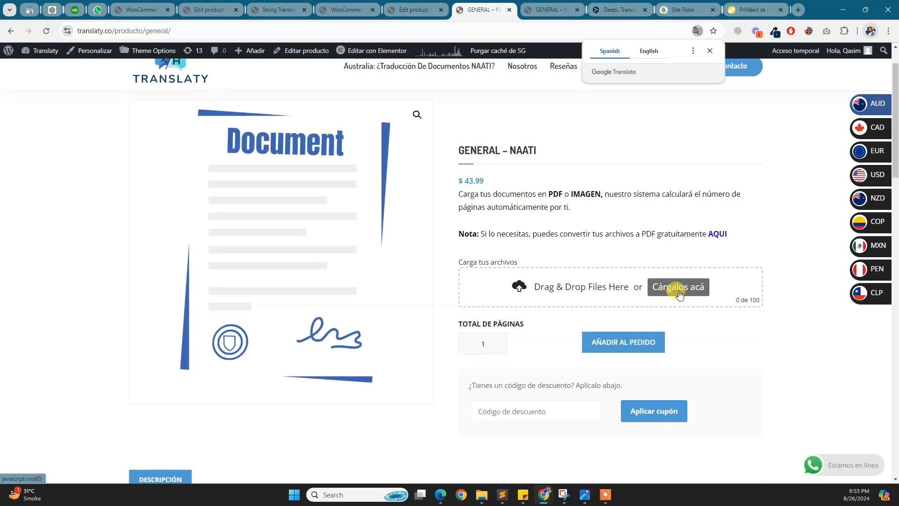
Copy the uploader's drag-and-drop text from the product page and search String Translation for "Drop Files Here".
drag(528, 285, 631, 285)
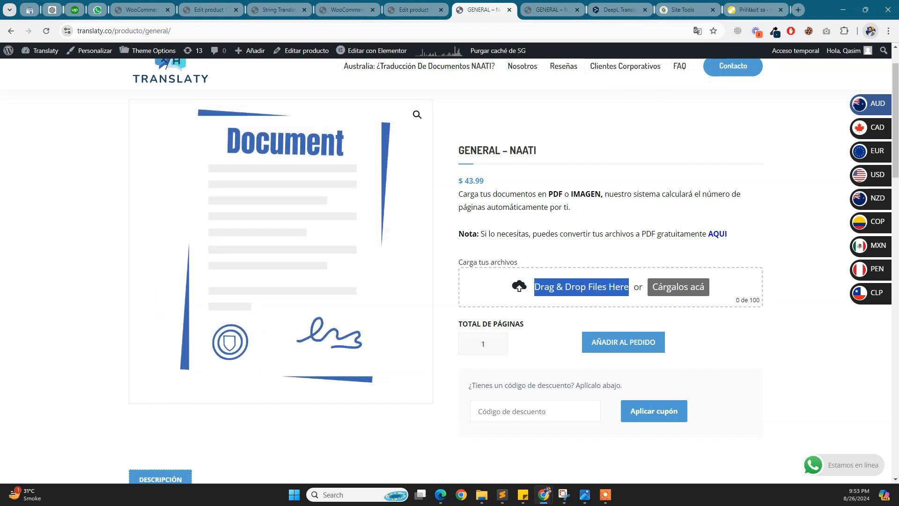
key(alt+Tab)
right_click(564, 295)
click(568, 295)
click(285, 3)
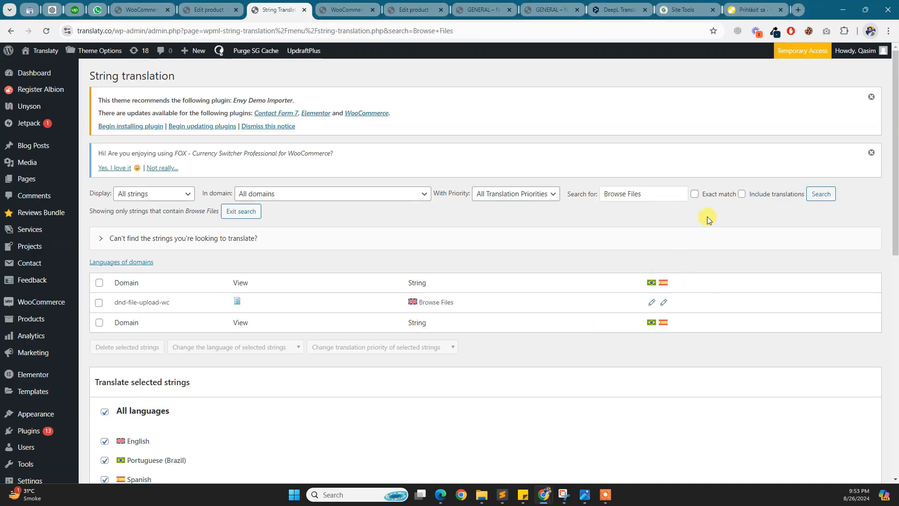
triple_click(668, 193)
key(ctrl+v)
key(Return)
drag(631, 193, 547, 193)
key(BackSpace)
click(821, 194)
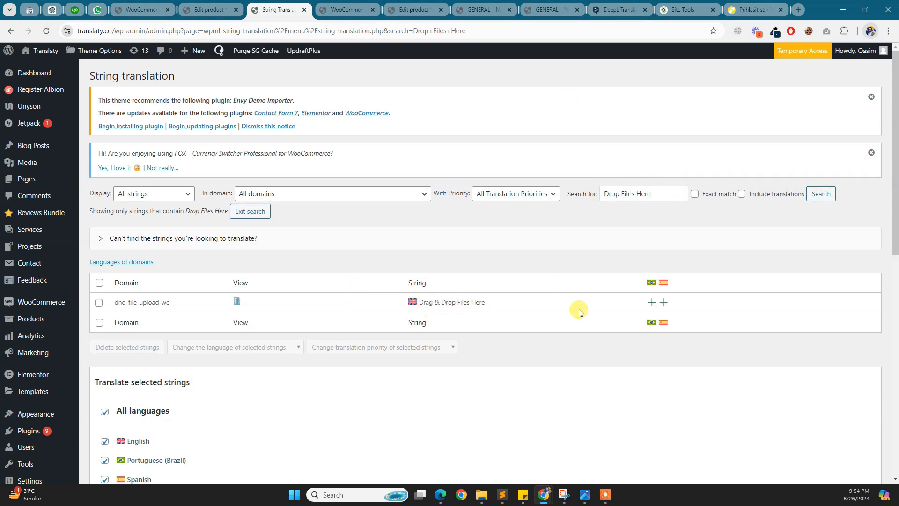
Save "Suelta tus archivos" as the Spanish translation of the "Drag & Drop Files Here" string.
click(664, 302)
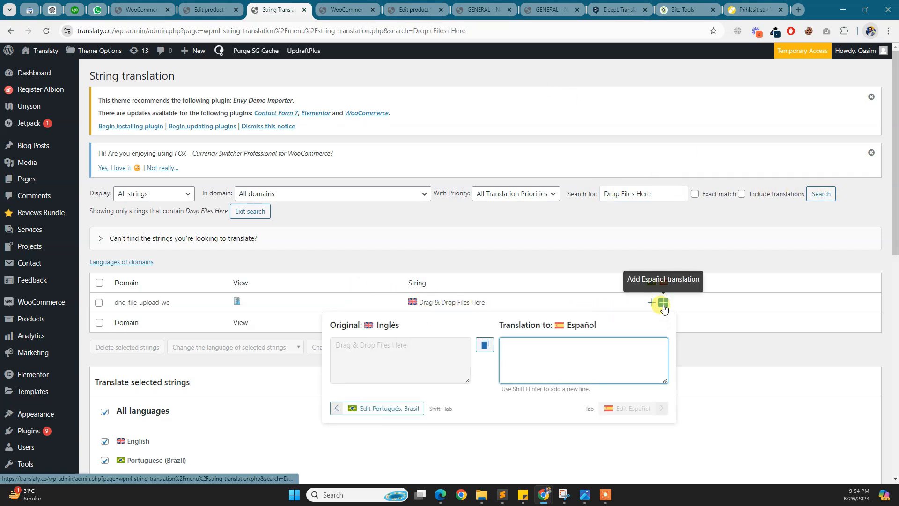
click(517, 350)
key(ctrl+v)
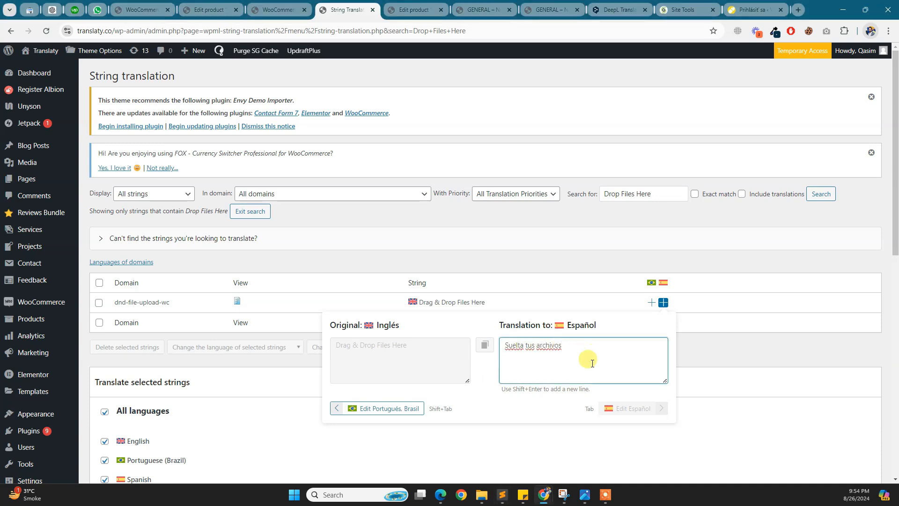
key(Return)
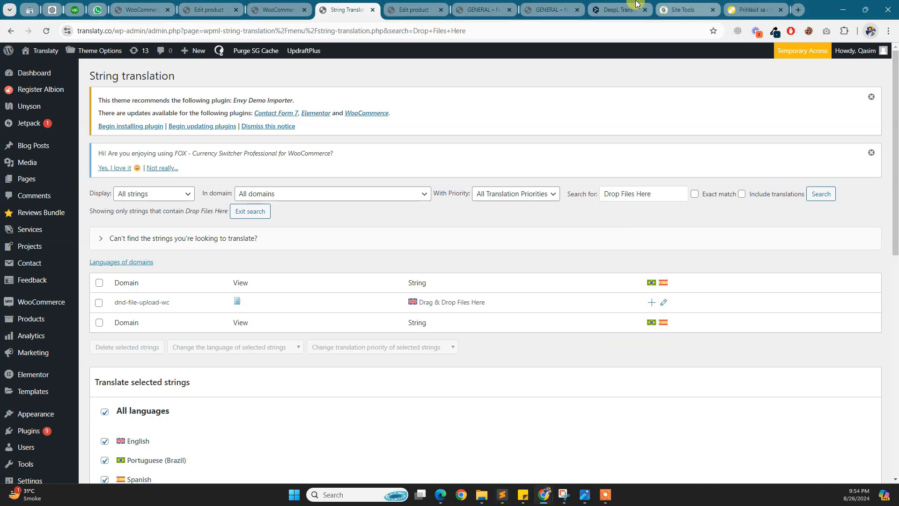
Translate "Suelta tus archivos" into Brazilian Portuguese with DeepL and save the result as the "Drag & Drop Files Here" string's translation.
click(618, 9)
click(425, 187)
key(ctrl+v)
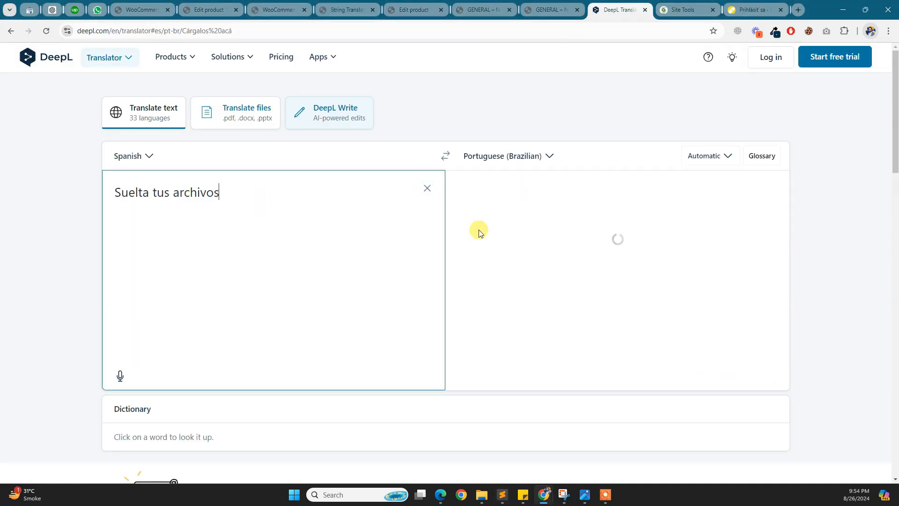
click(748, 376)
click(346, 9)
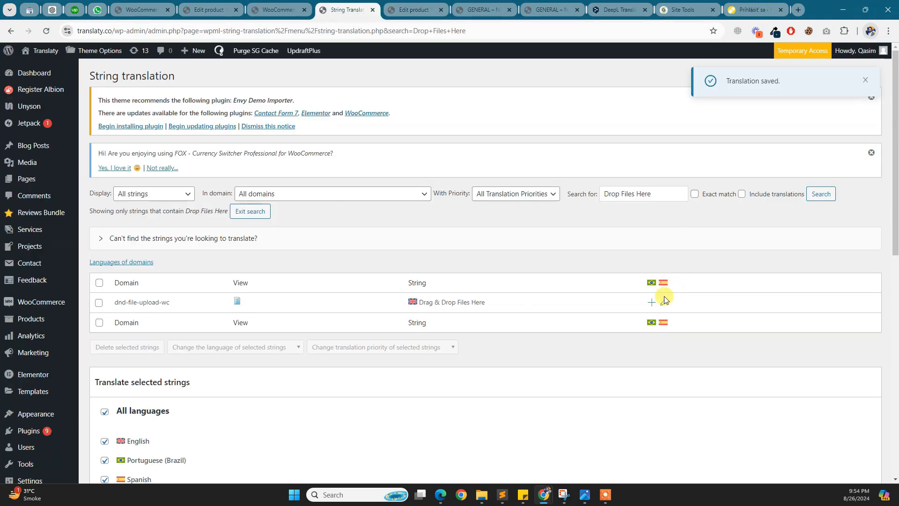
click(651, 302)
key(ctrl+v)
key(Return)
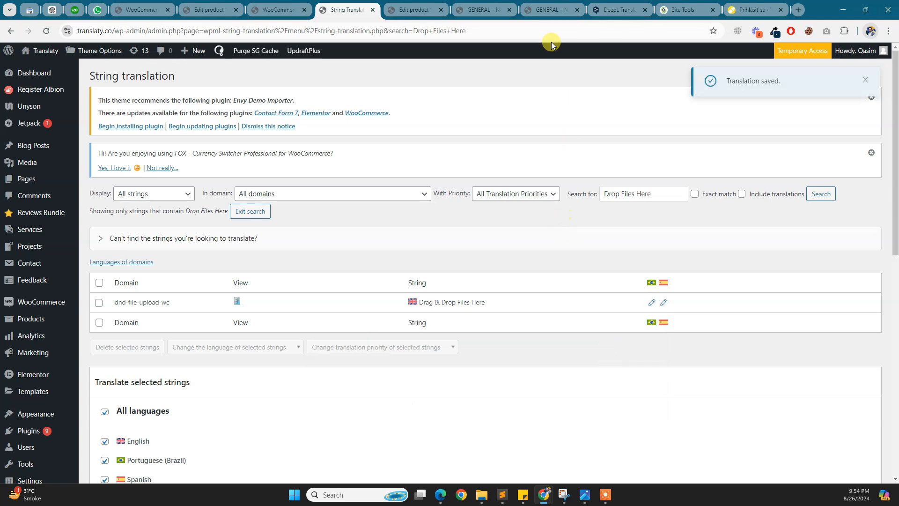
Reload the Spanish product page, check the drag-and-drop text and select the uploader's separator word "or".
click(482, 10)
key(F5)
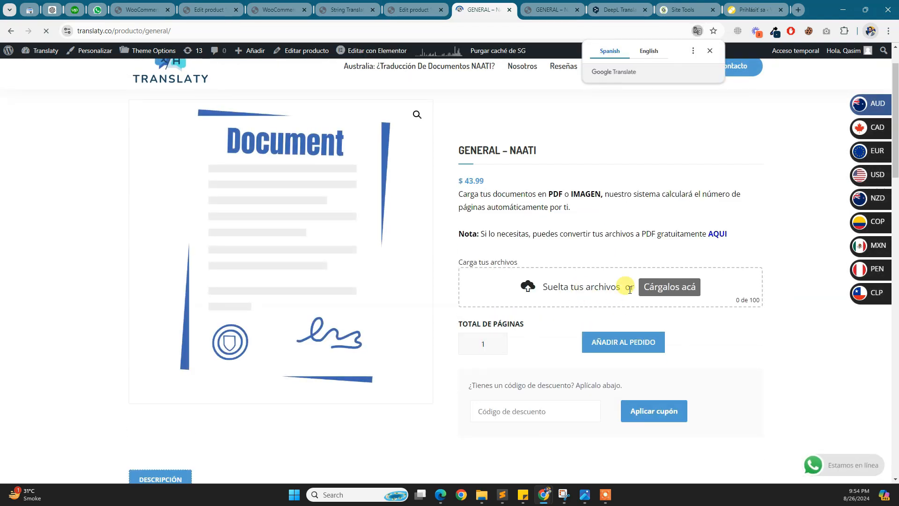
drag(634, 287, 626, 287)
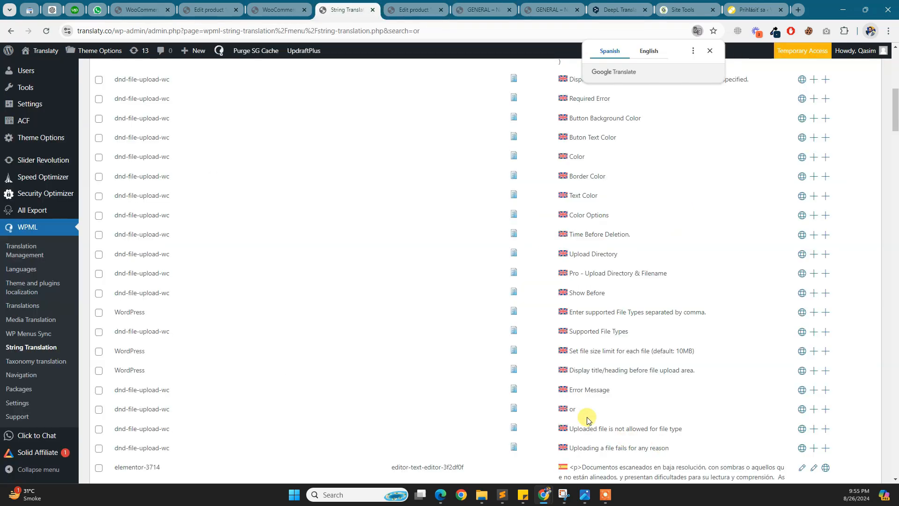
Save "o" as the Spanish translation of the "or" string in the dnd-file-upload-wc domain.
click(826, 409)
scroll(710, 458, down, 3)
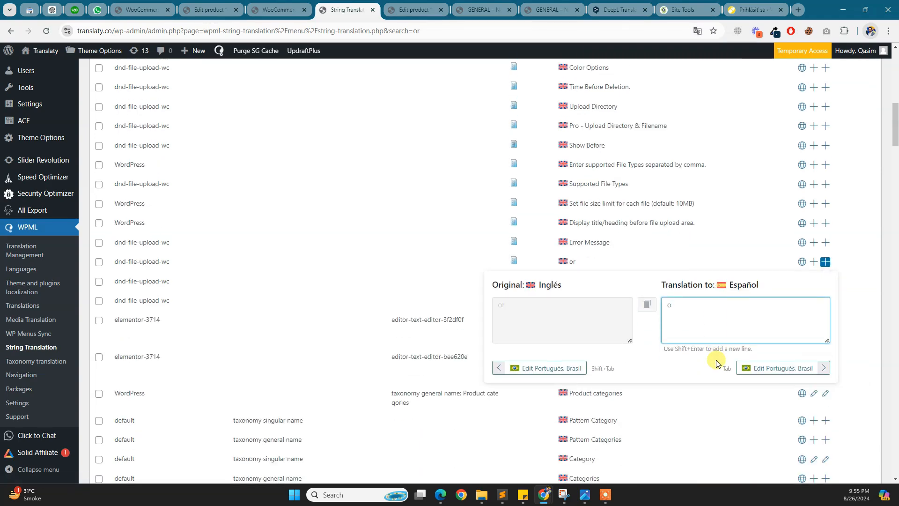
key(Return)
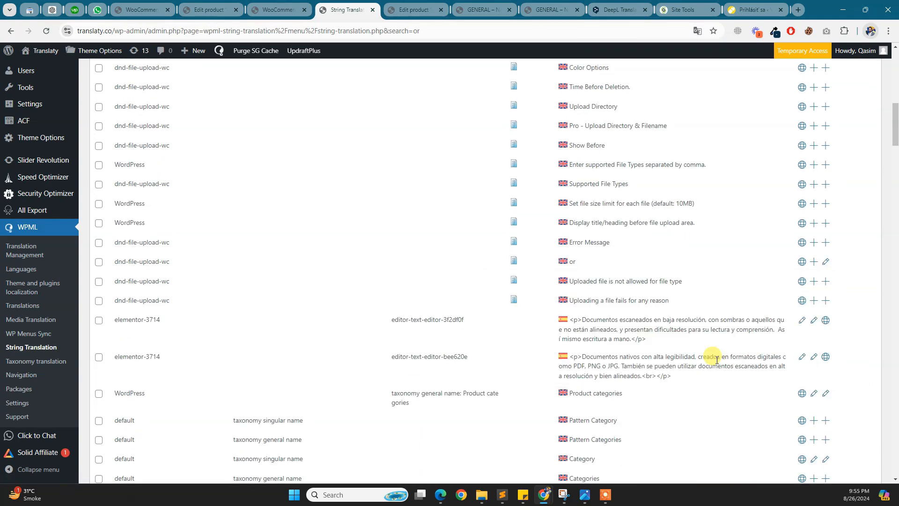
Copy DeepL's Brazilian Portuguese translation "ou" and save it for the "or" string.
click(814, 263)
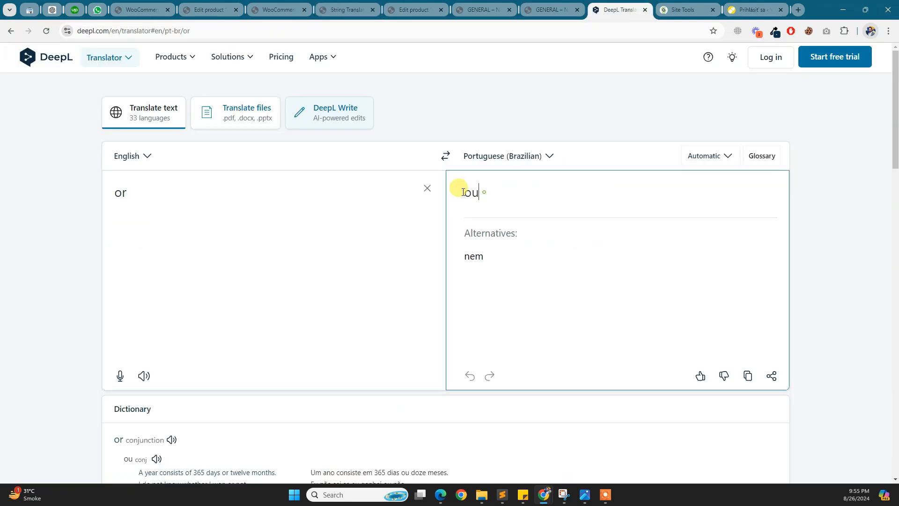
double_click(463, 192)
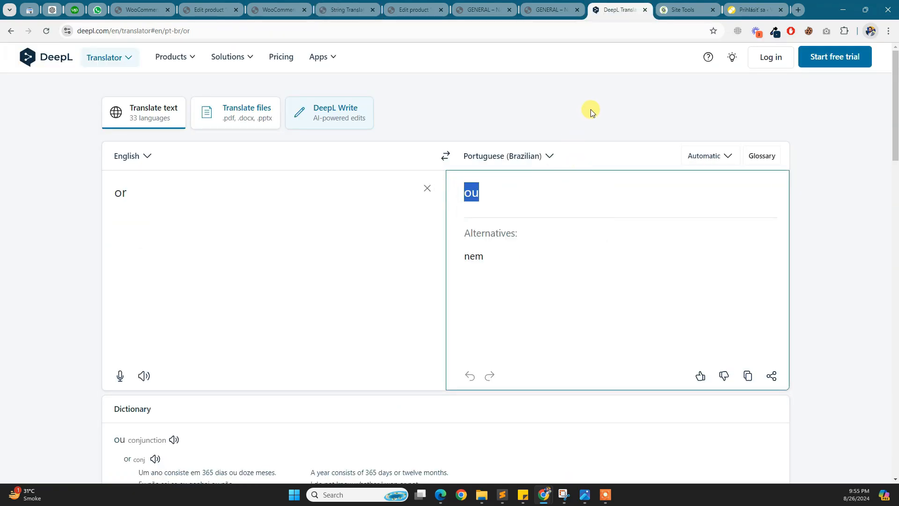
click(346, 10)
key(ctrl+v)
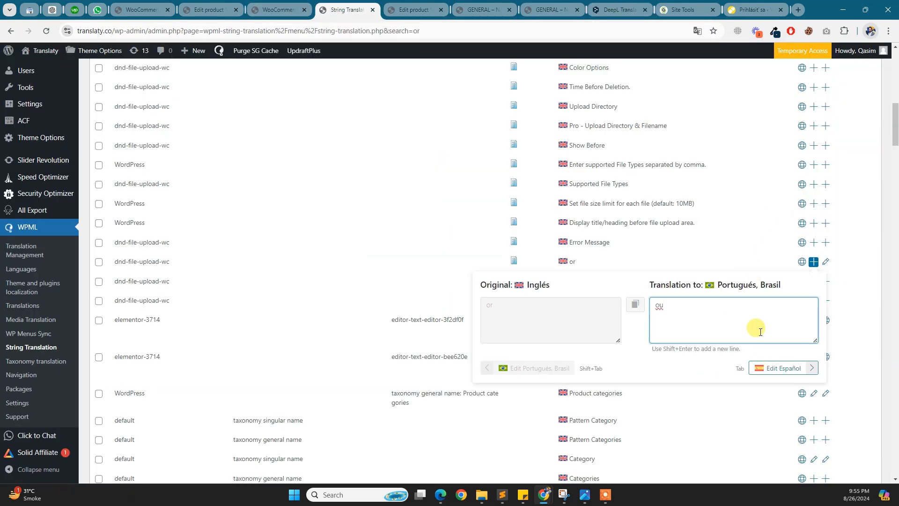
key(Return)
Reload the Spanish product page, check the complete uploader text and dismiss the browser's translation prompt.
click(482, 9)
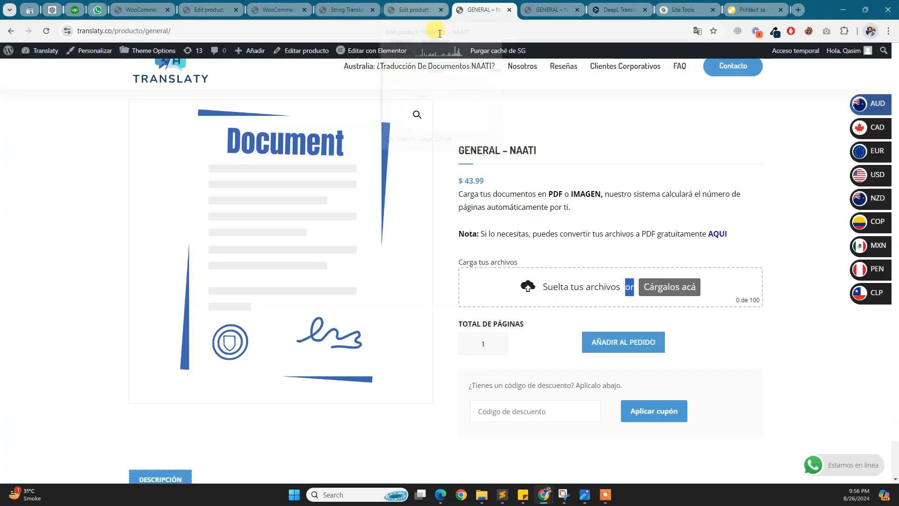
click(391, 29)
key(Return)
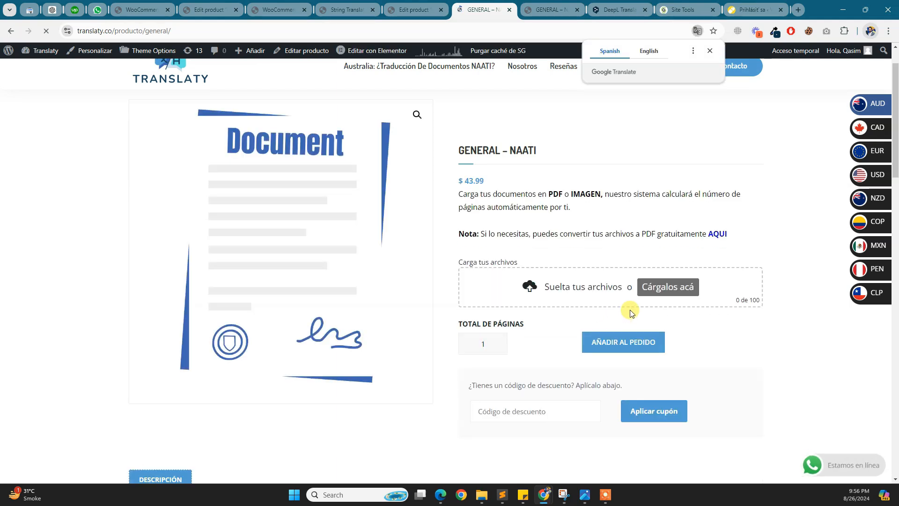
click(711, 53)
Reload the English product page to check its file uploader texts.
click(555, 9)
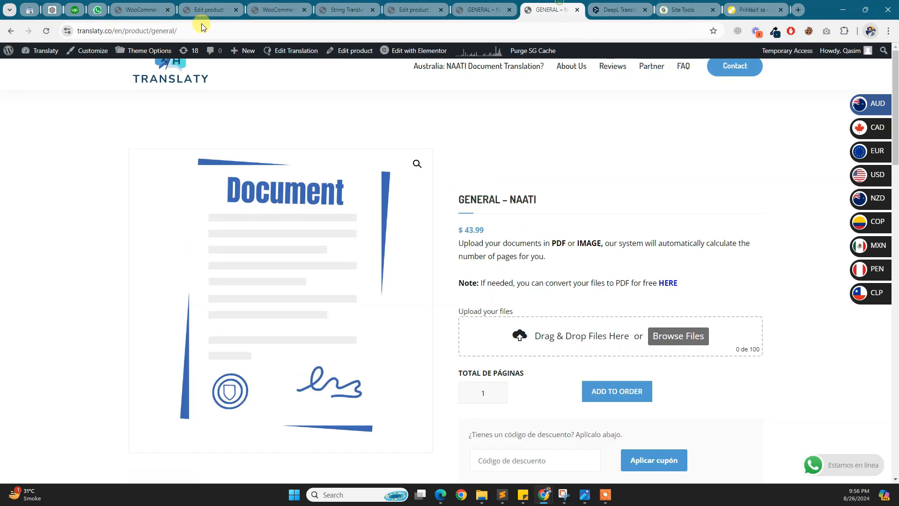
click(227, 28)
key(Return)
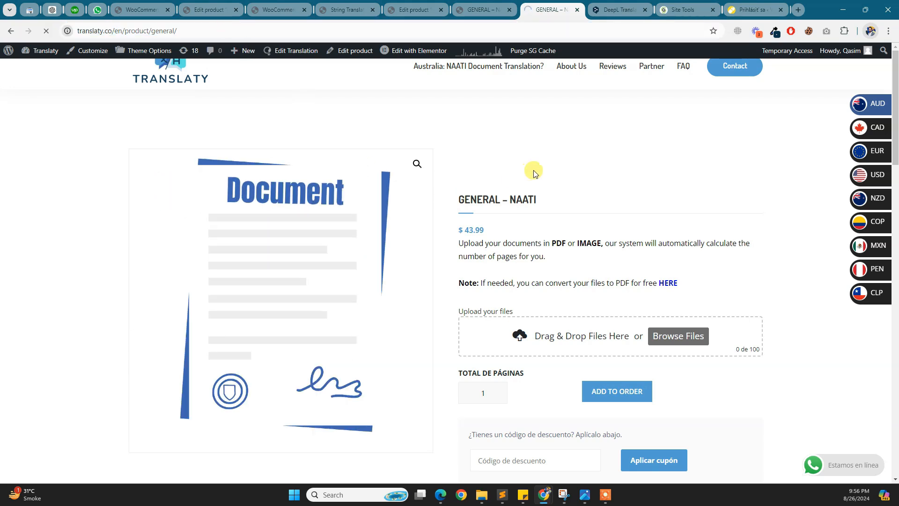
Check the English short description and PDF conversion note on the GENERAL – NAATI product page.
drag(458, 242, 641, 269)
click(641, 269)
drag(548, 278, 458, 245)
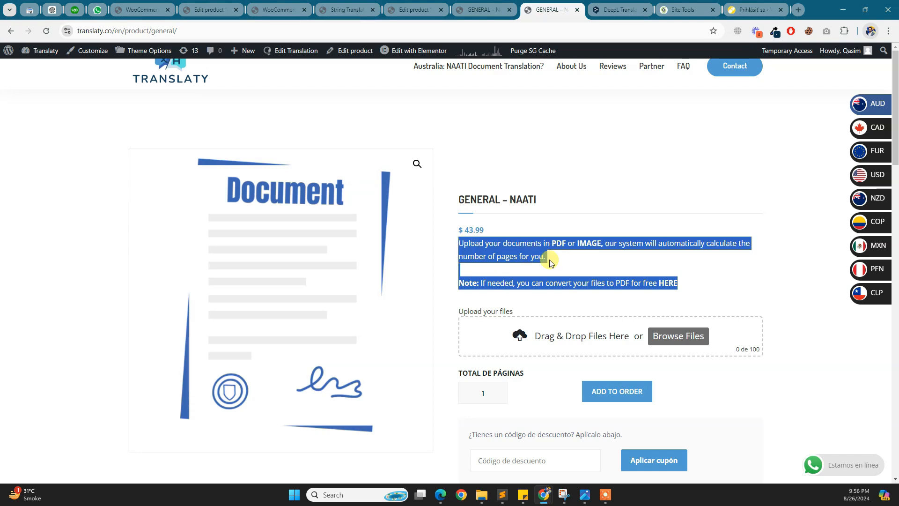
click(581, 314)
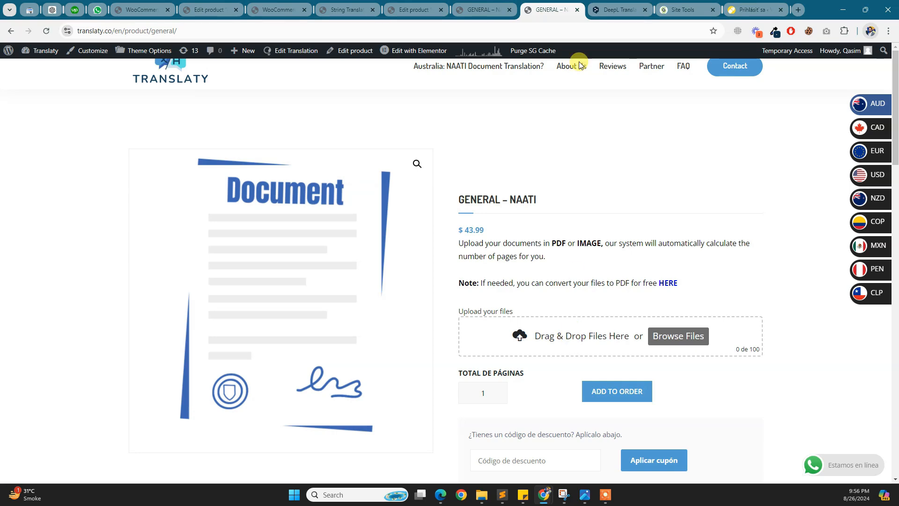
Open the product's Portuguese version in a new tab, dismiss the browser's translation prompt and check the description and uploader texts.
click(608, 9)
click(557, 10)
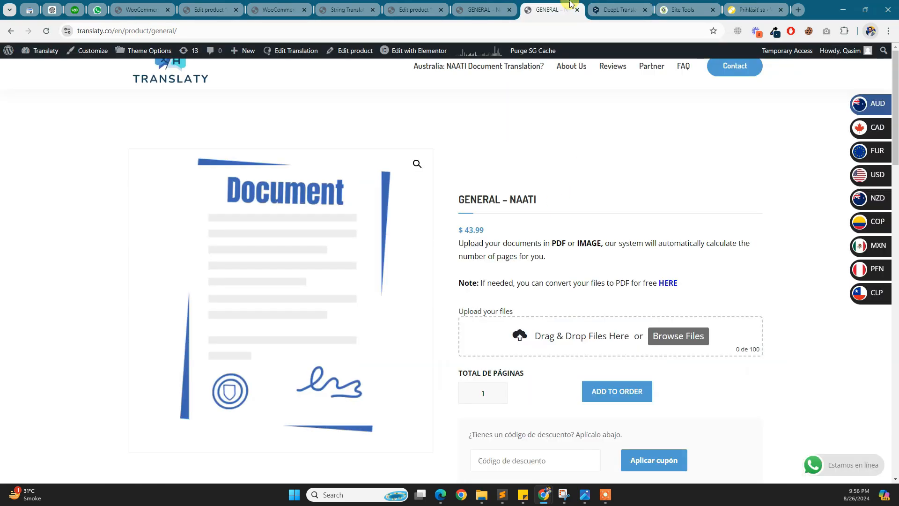
scroll(570, 365, down, 15)
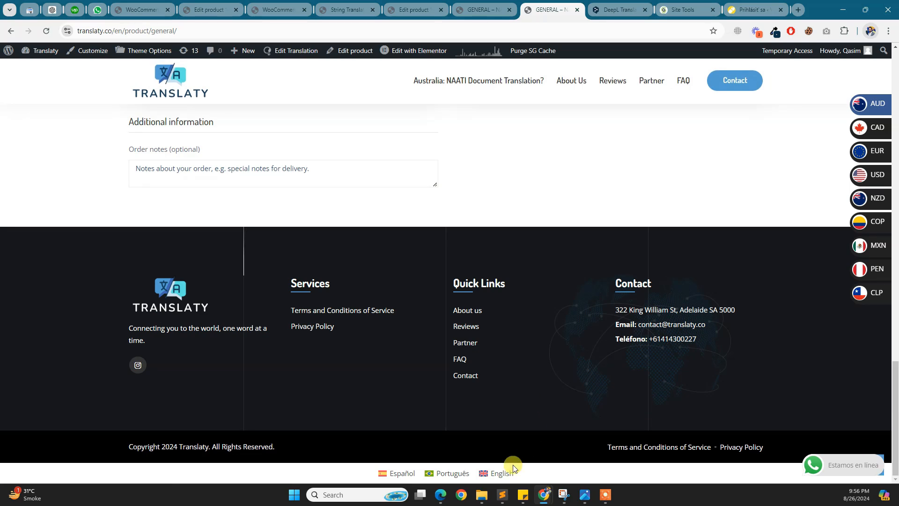
click(452, 471)
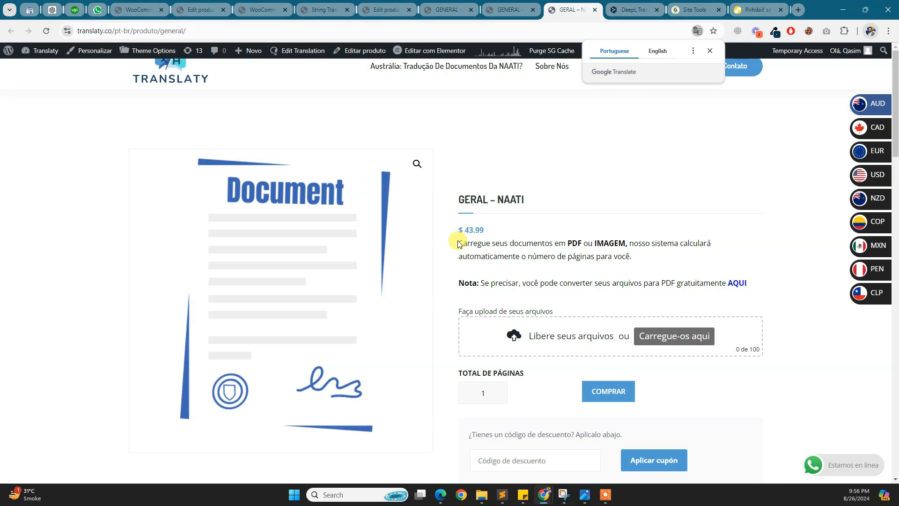
click(730, 269)
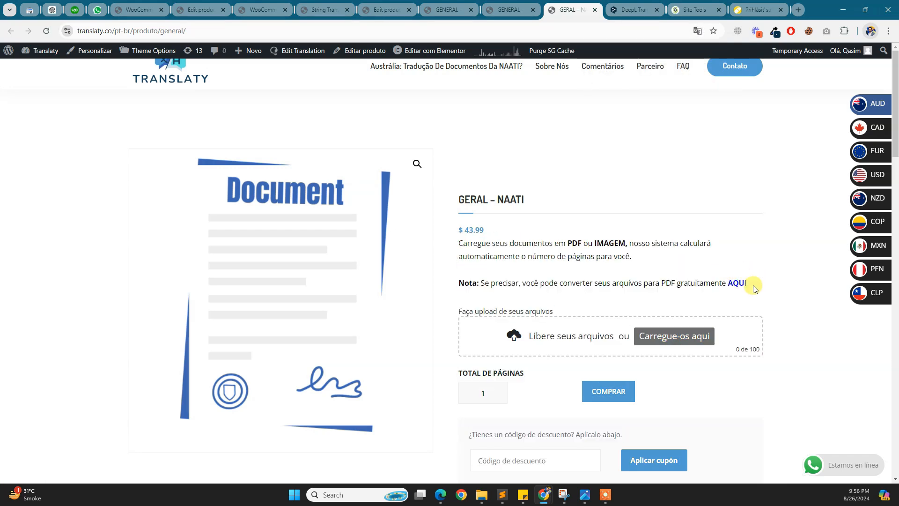